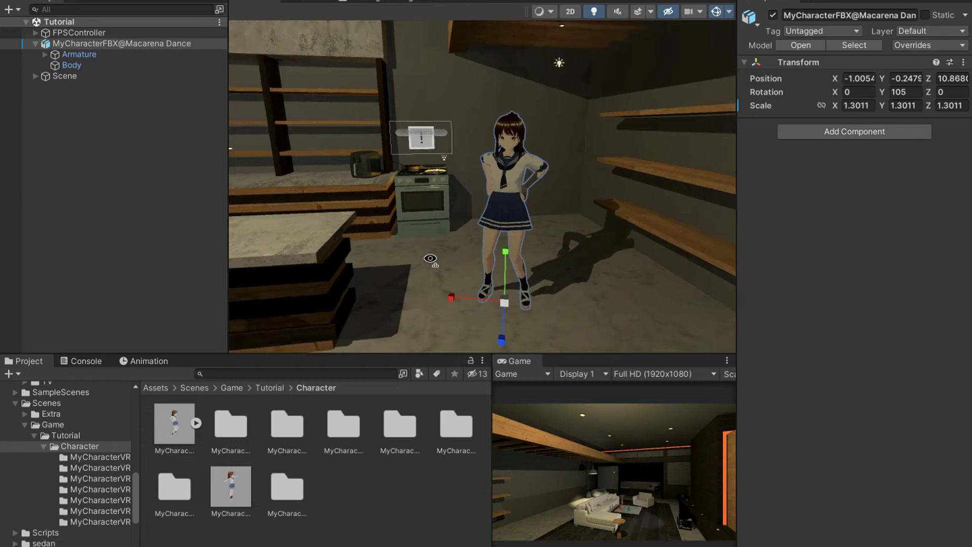
key(w)
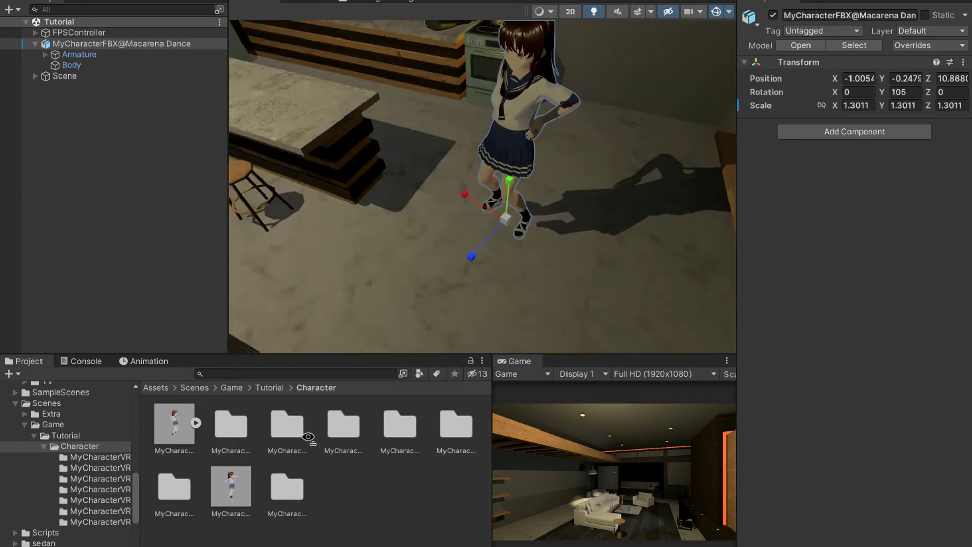
click(539, 212)
right_drag(552, 144, 553, 164)
scroll(552, 163, up, 5)
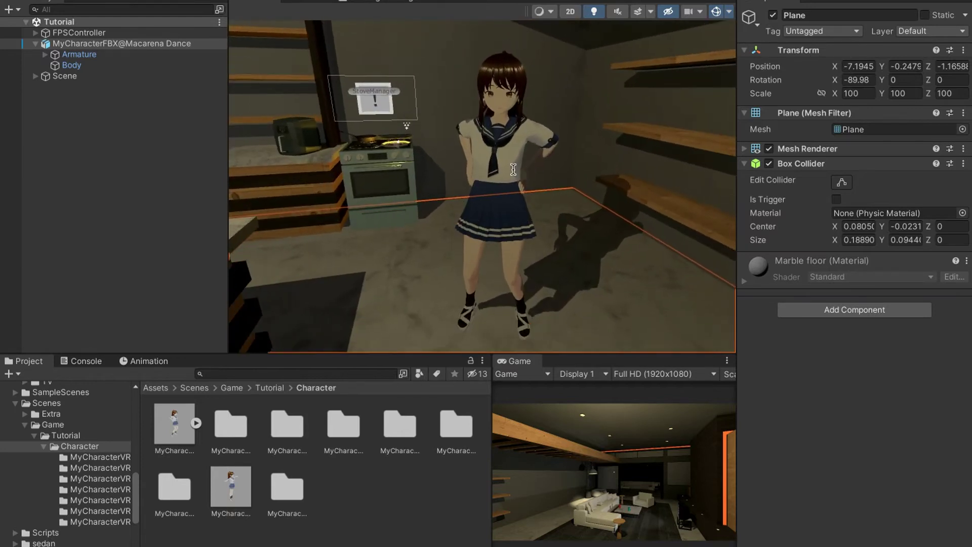
click(513, 169)
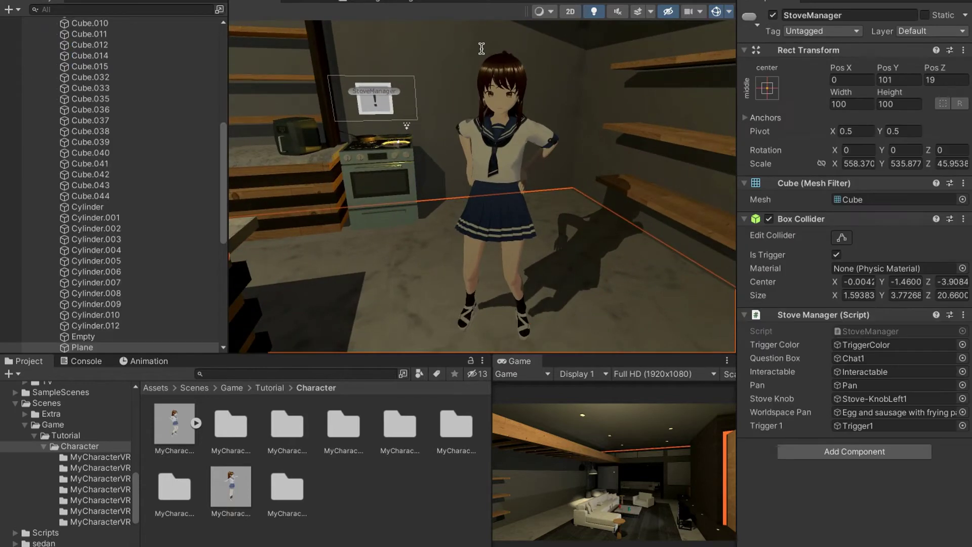
click(494, 149)
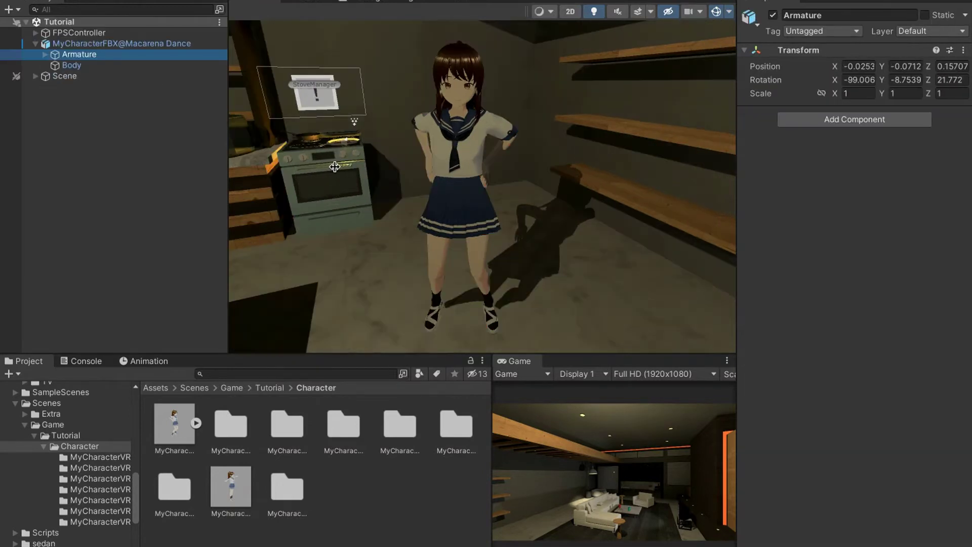
- Duplicate the Macarena Dance clip out of the character's FBX and name the copy Dance
click(195, 423)
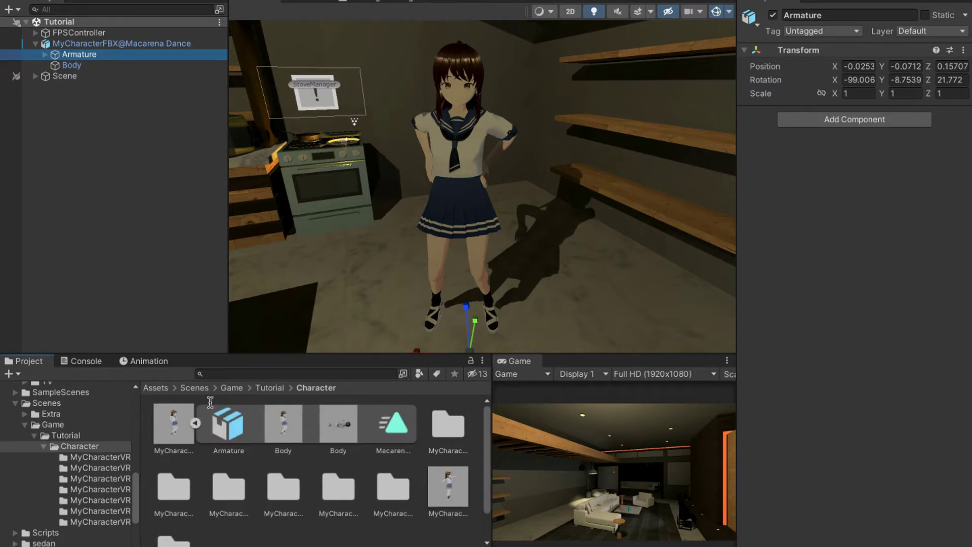
click(386, 425)
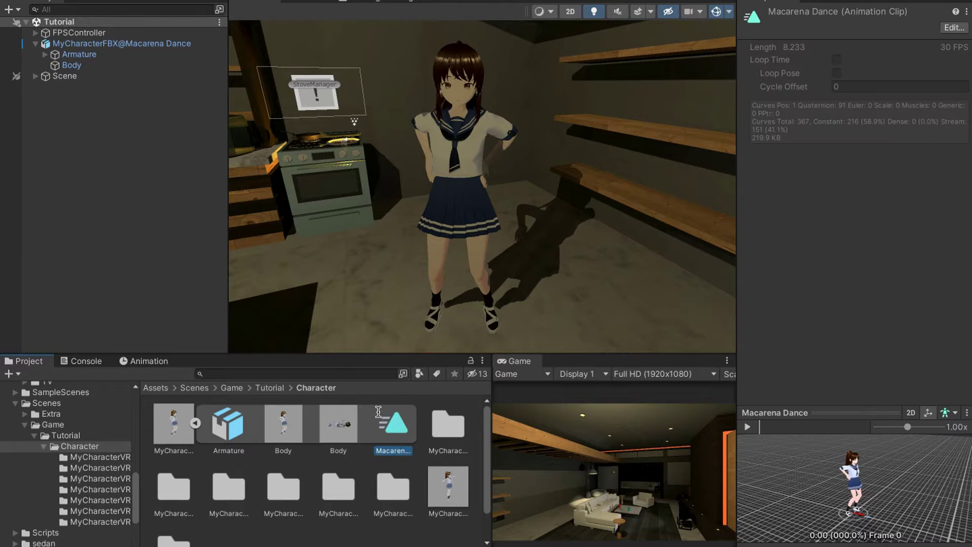
key(ctrl+d)
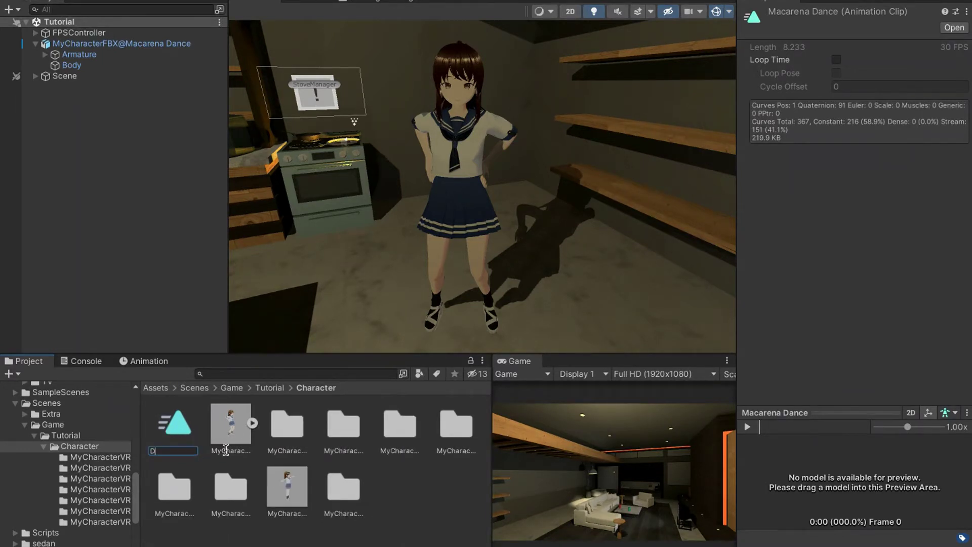
key(Return)
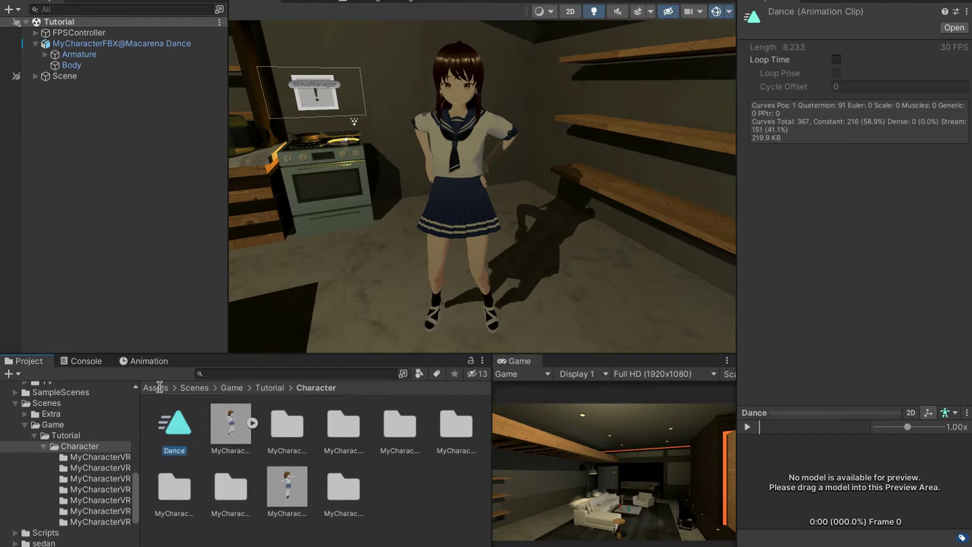
- Unpack the MyCharacterFBX@Macarena Dance prefab completely in the scene
click(66, 44)
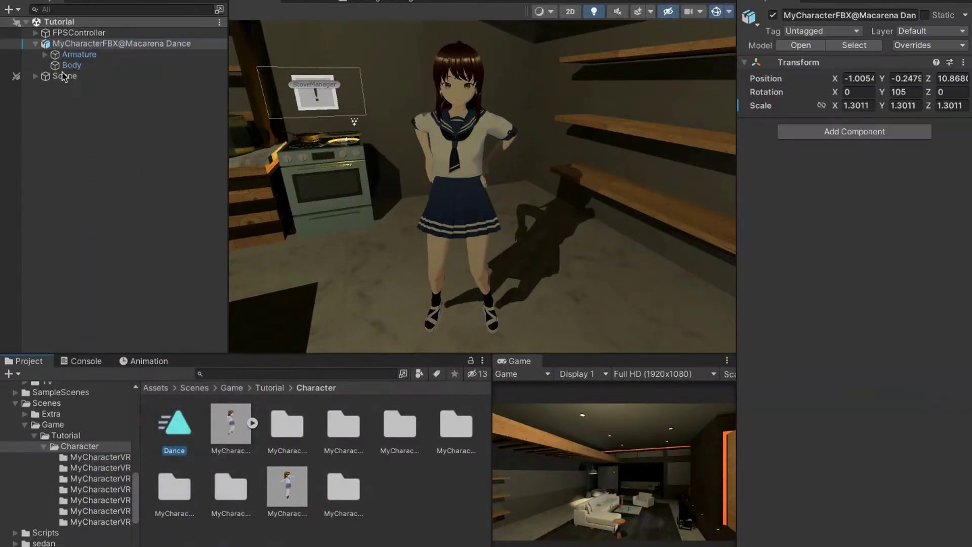
right_click(66, 44)
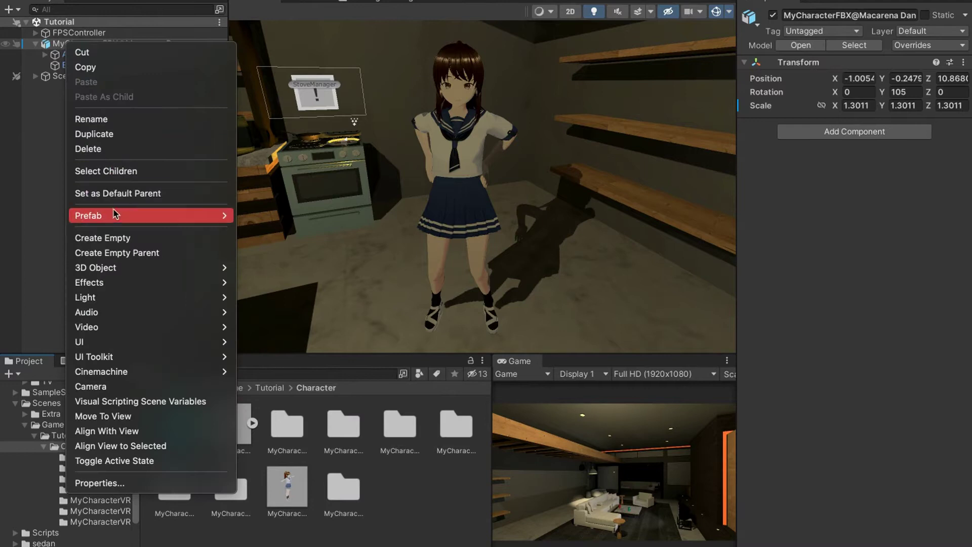
mouse_move(114, 215)
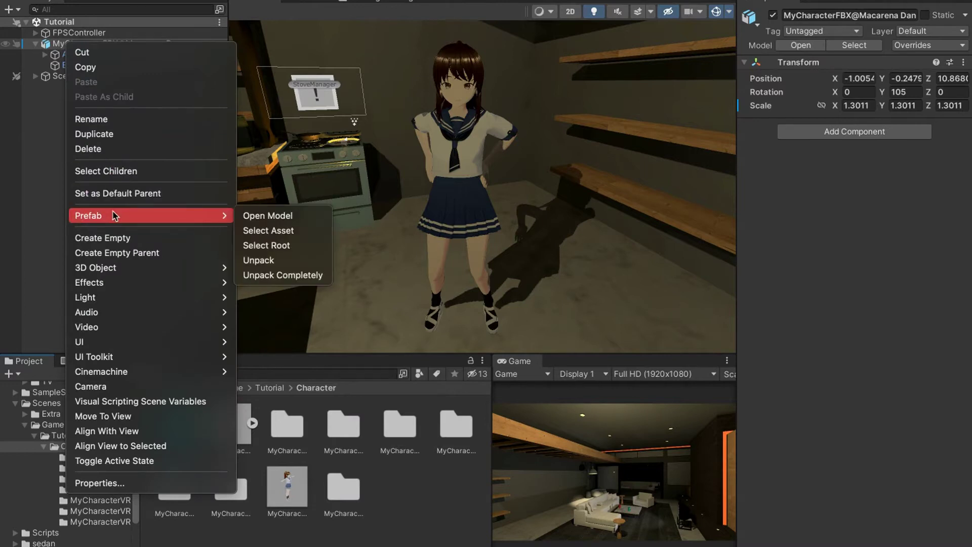
click(266, 276)
- Apply the Dance clip to the unpacked character and open its animator controller to inspect the state graph
drag(146, 55, 107, 47)
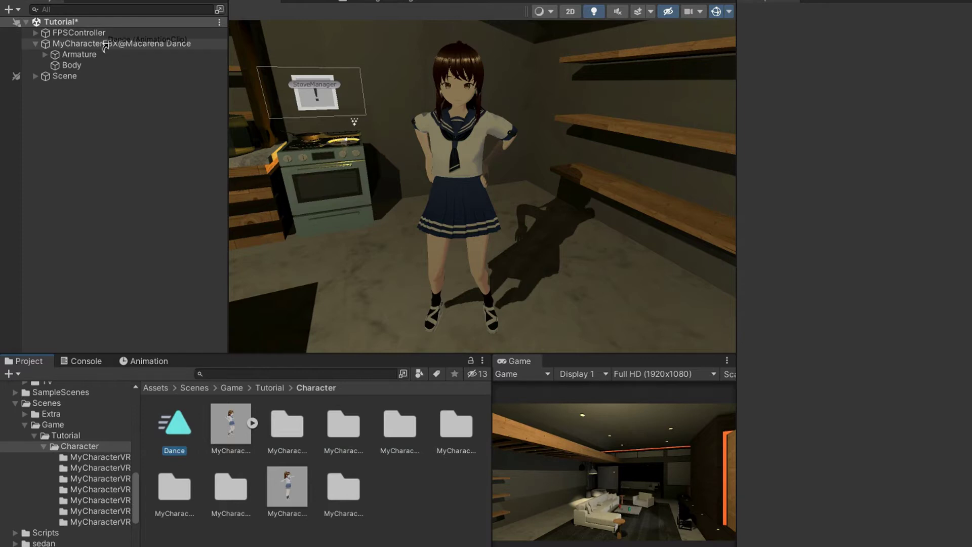
click(109, 46)
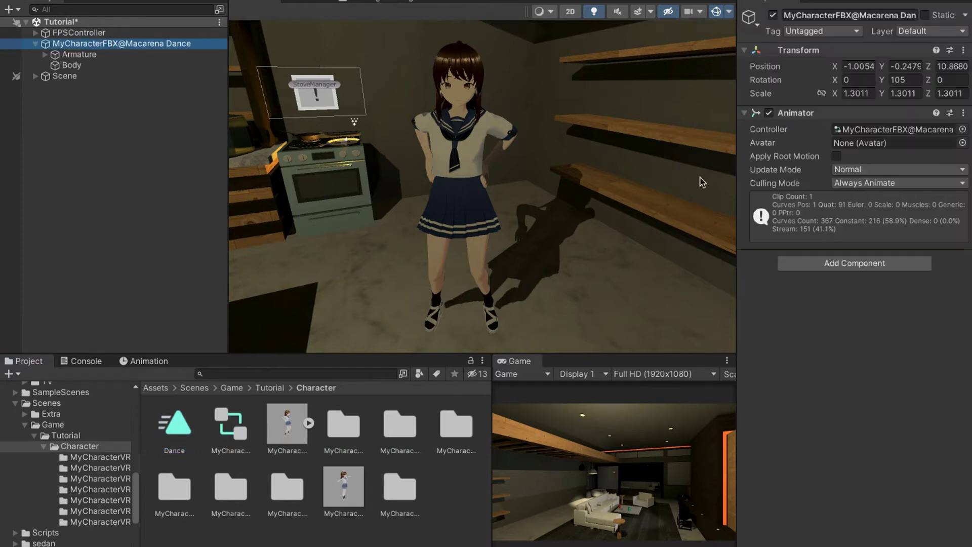
double_click(228, 424)
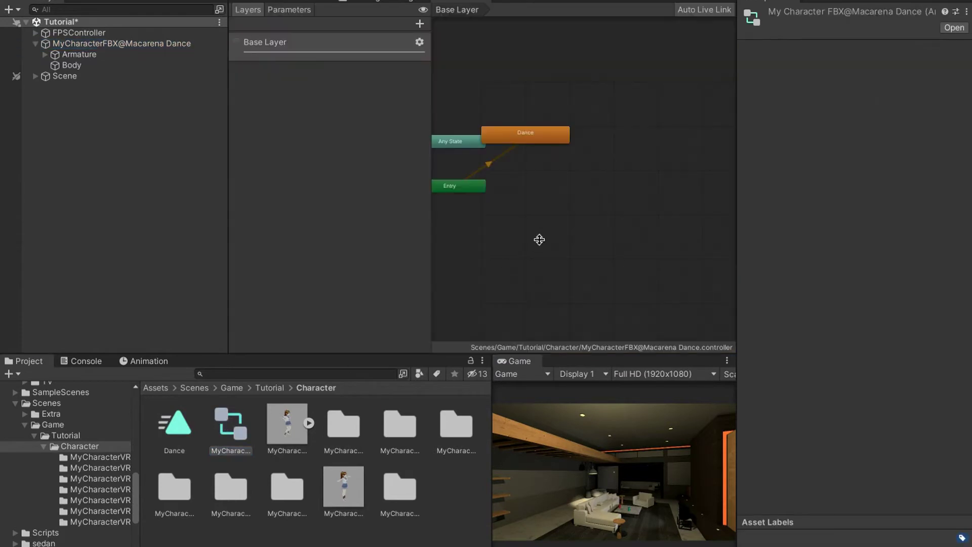
drag(429, 182, 344, 182)
drag(434, 134, 472, 193)
- Enable Loop Time on the Dance clip and save the scene
click(174, 429)
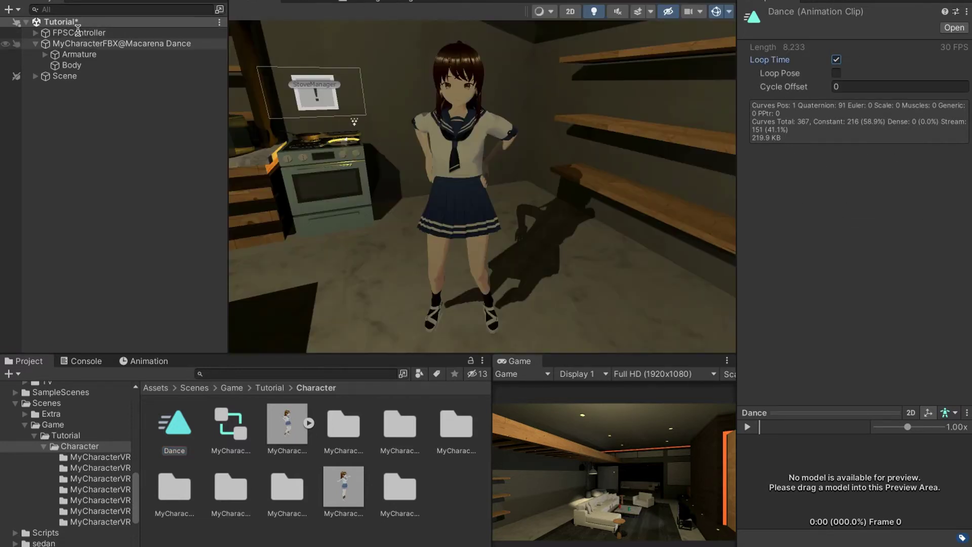
key(ctrl+s)
- Run the scene in play mode and walk up to the character to check its dance animation
key(ctrl+p)
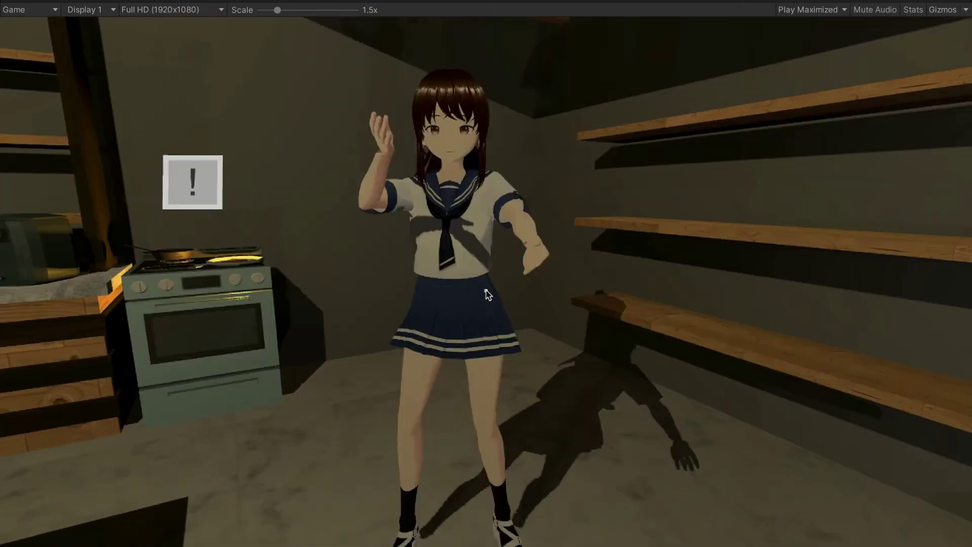
key(w)
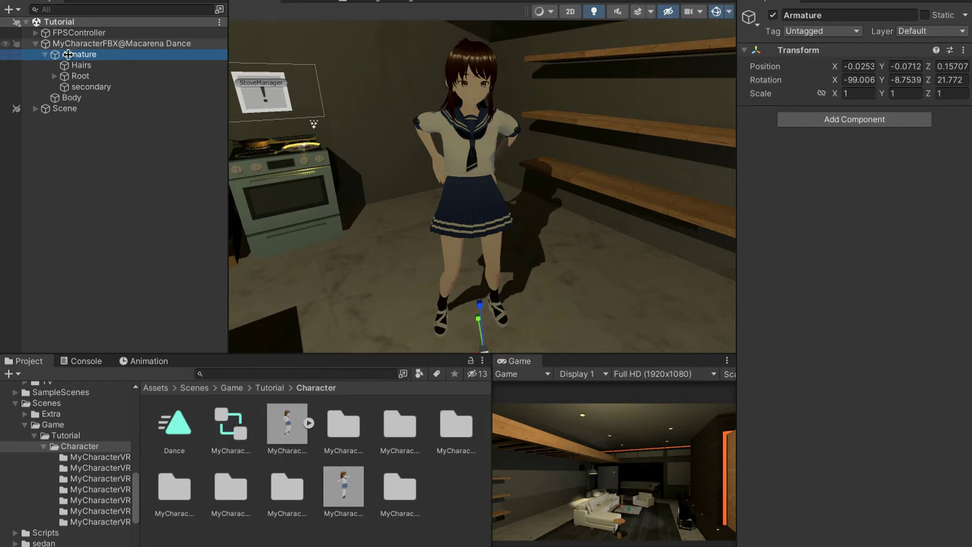
- Create a capsule as a child of the character's Armature
right_click(68, 56)
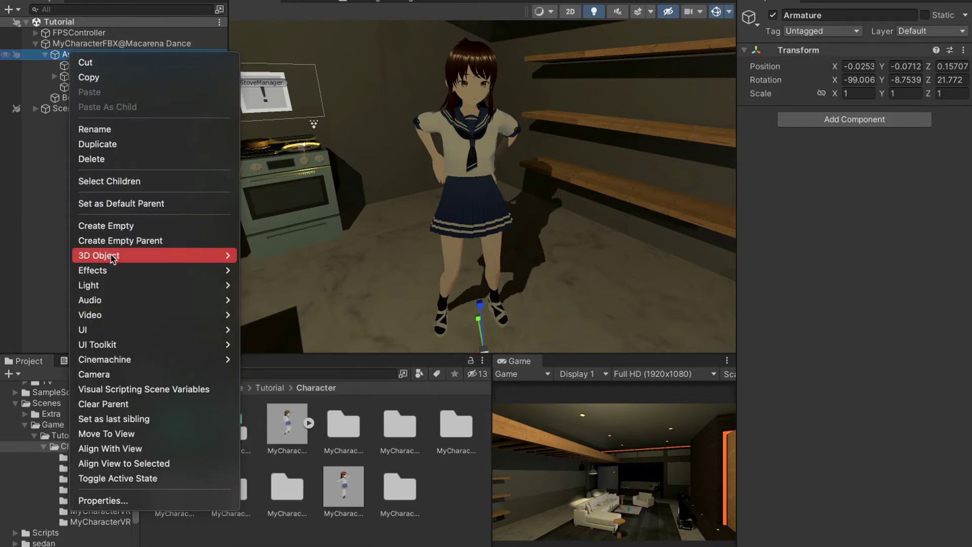
mouse_move(114, 259)
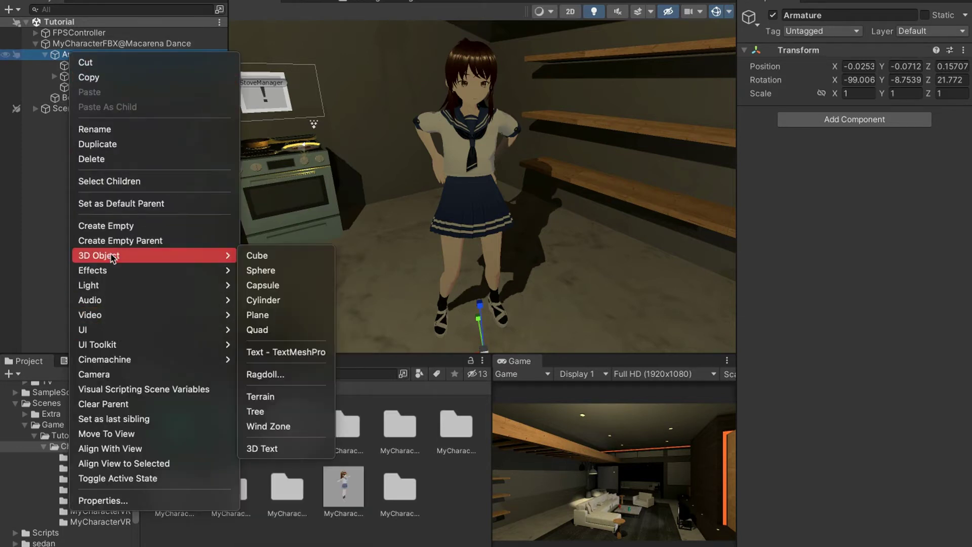
click(295, 287)
- Rotate the capsule so it stands upright beside the character's legs
alt+drag(434, 256, 462, 257)
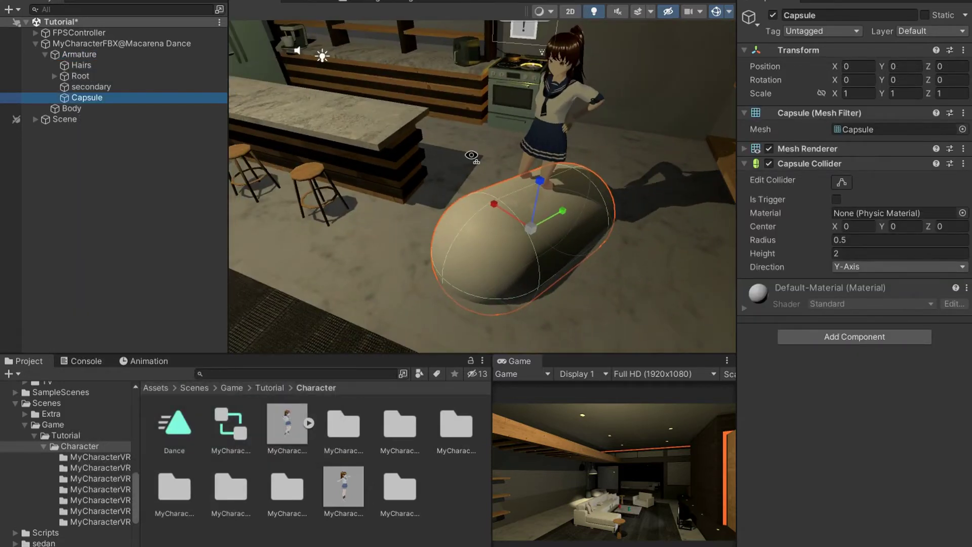
alt+drag(505, 206, 477, 187)
key(e)
drag(575, 145, 744, 130)
right_drag(580, 153, 653, 162)
drag(483, 196, 482, 228)
- Scale the capsule uniformly to about 0.54 and move it over the character's body at about 0.047, 0.058, 0.835
key(w)
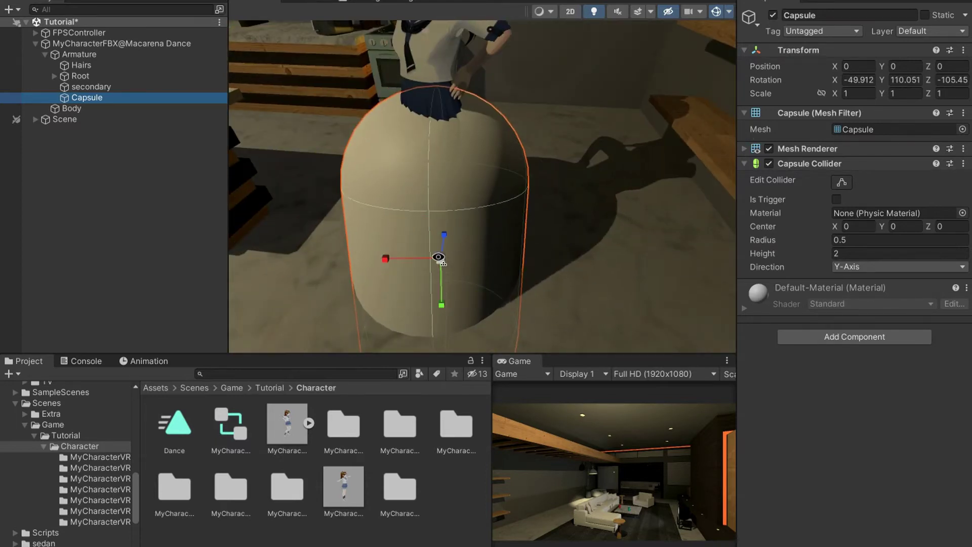
drag(441, 260, 406, 269)
right_drag(728, 137, 570, 143)
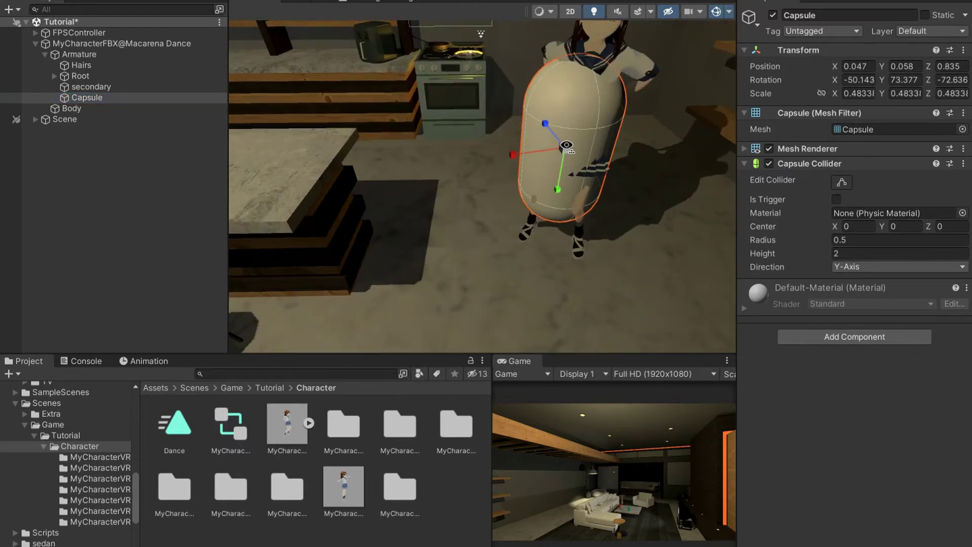
drag(567, 147, 577, 143)
right_drag(656, 116, 692, 96)
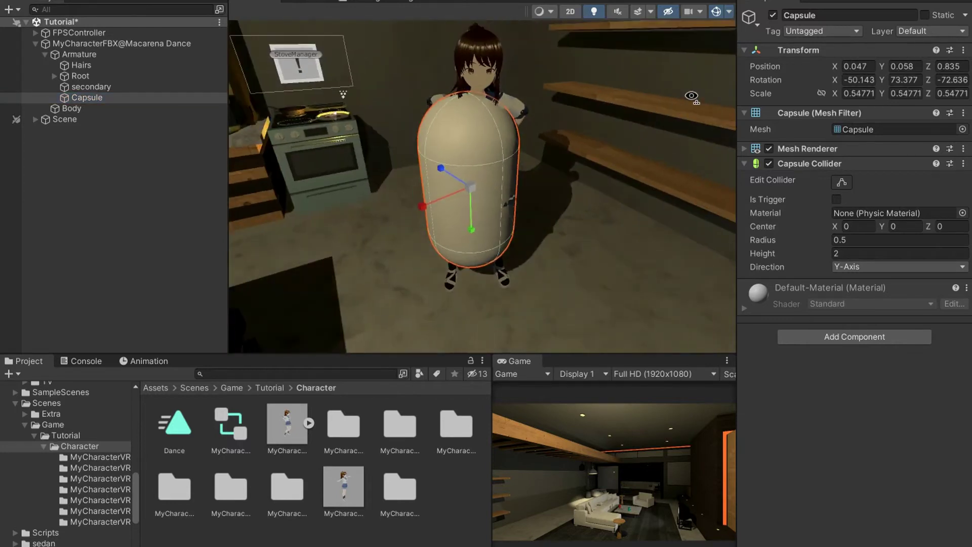
alt+drag(692, 97, 480, 240)
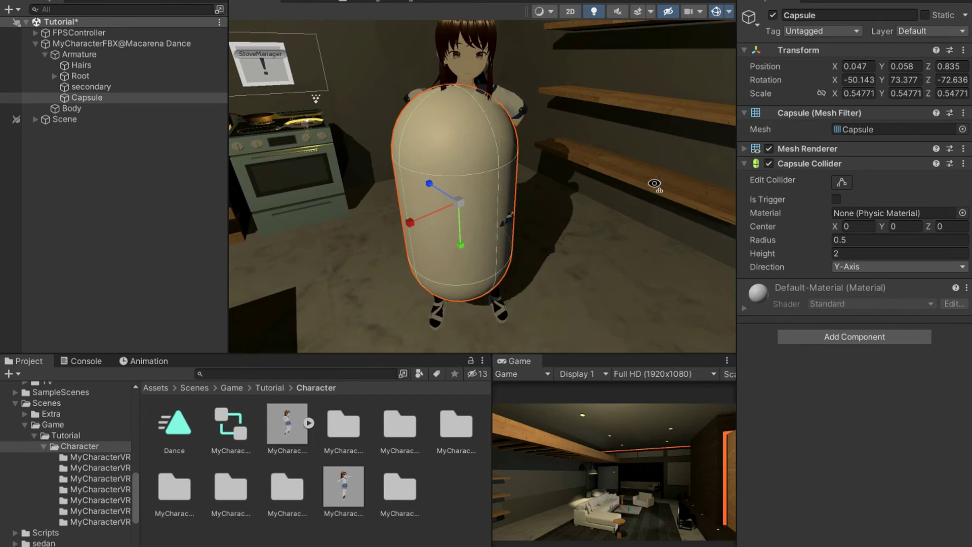
- Remove the capsule's Mesh Renderer and fit its collider around the character with a radius of about 0.39 and height of about 2.94
right_click(780, 149)
click(790, 180)
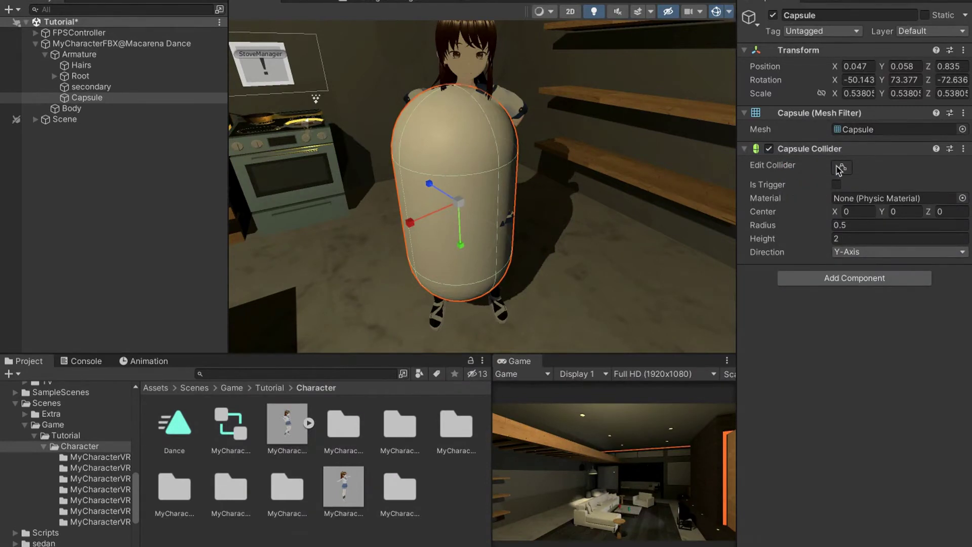
click(841, 167)
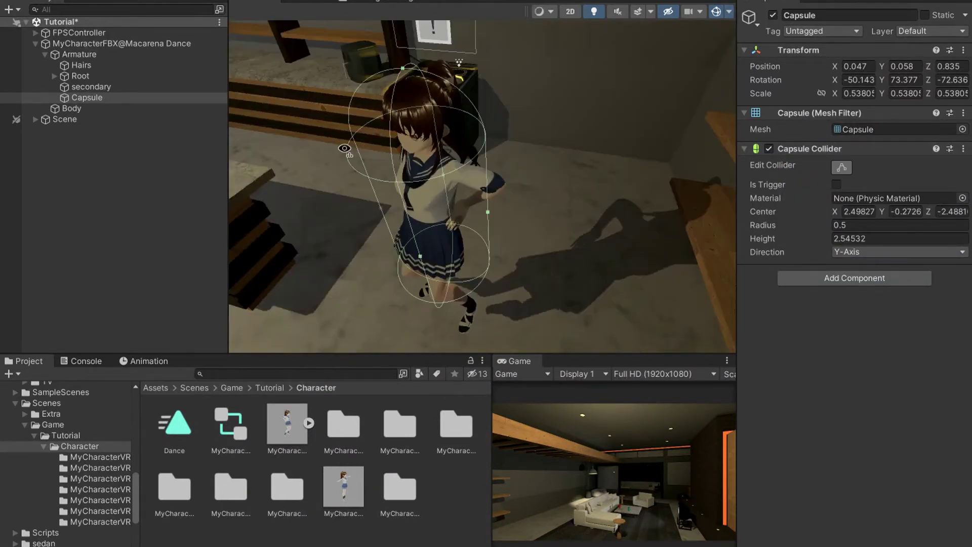
alt+drag(390, 198, 418, 130)
key(f)
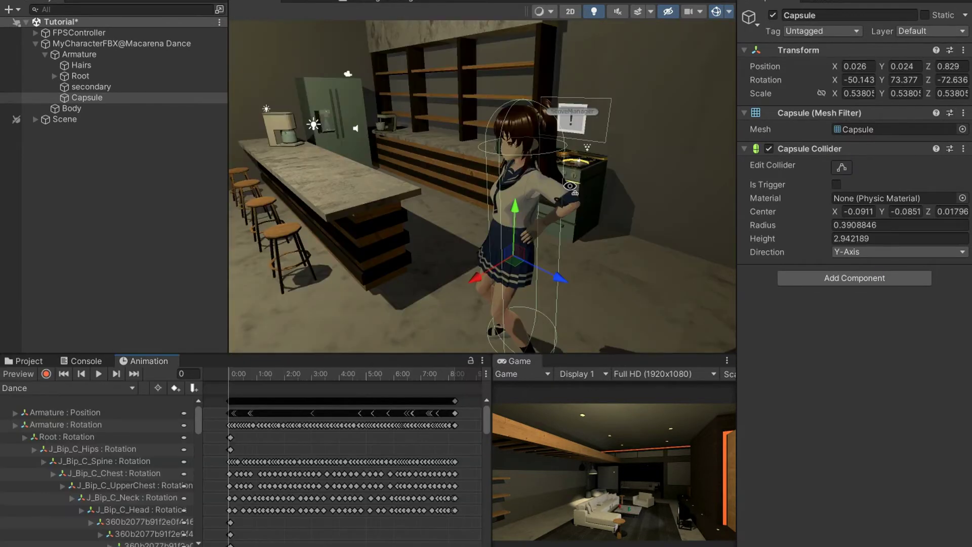
alt+drag(512, 228, 663, 215)
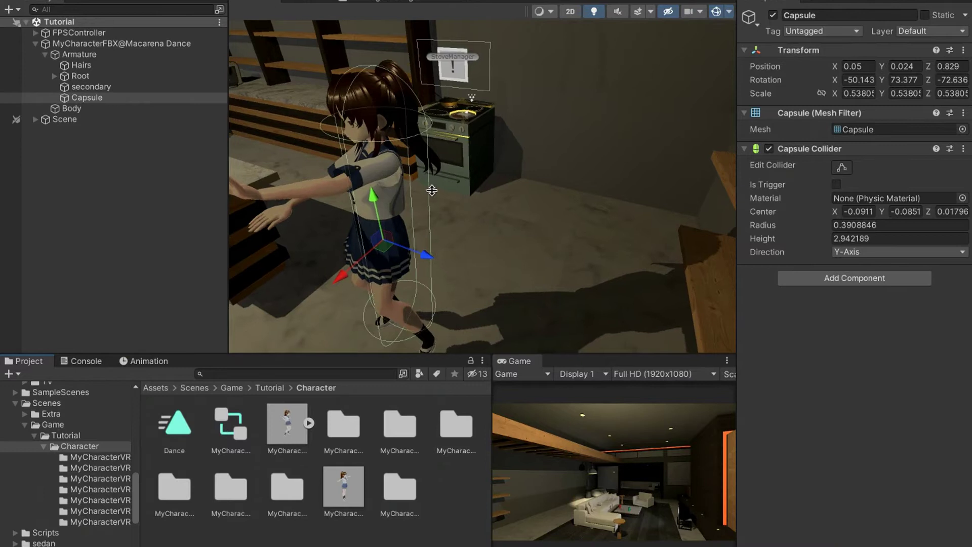
- Expand the Armature's bone hierarchy from Root through the spine and left arm down to J_Bip_L_Hand
alt+drag(324, 193, 586, 195)
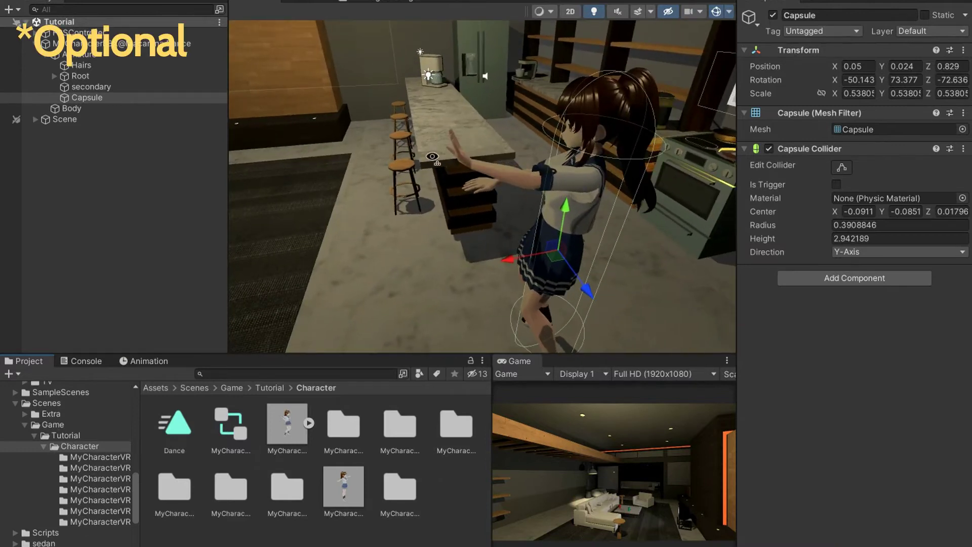
click(54, 76)
mouse_move(64, 85)
mouse_down()
mouse_move(75, 124)
mouse_move(70, 102)
mouse_up()
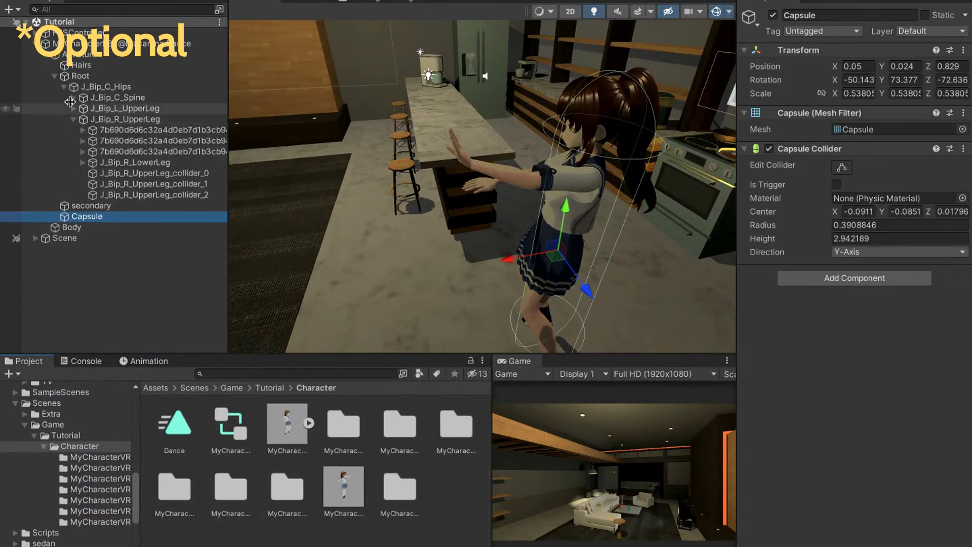
click(73, 119)
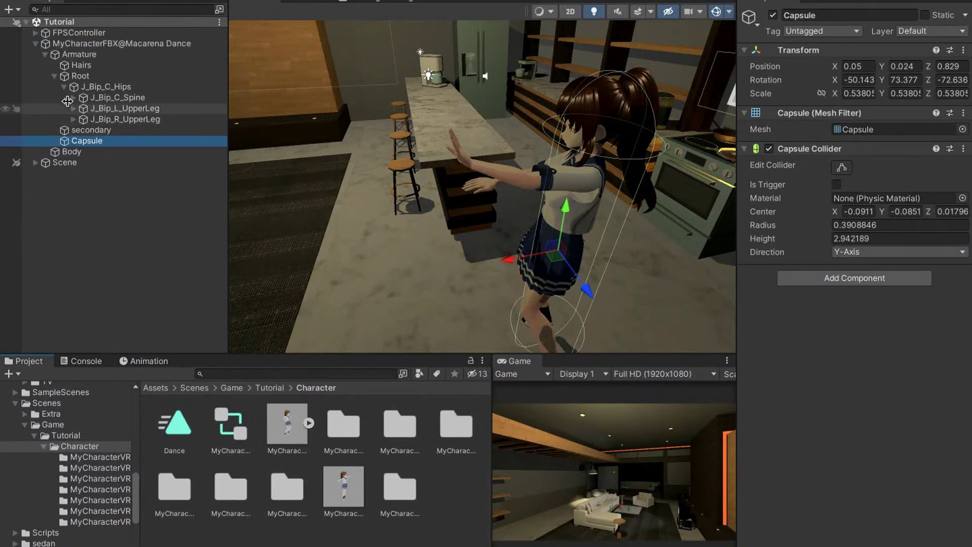
click(76, 98)
click(74, 98)
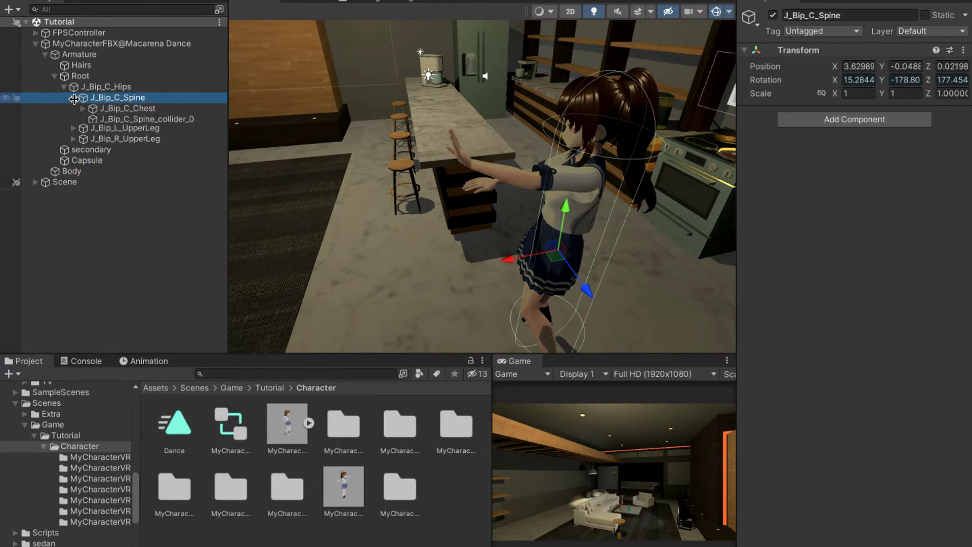
drag(83, 111, 251, 237)
- Add a cube as a child of the J_Bip_L_Hand bone
right_click(156, 209)
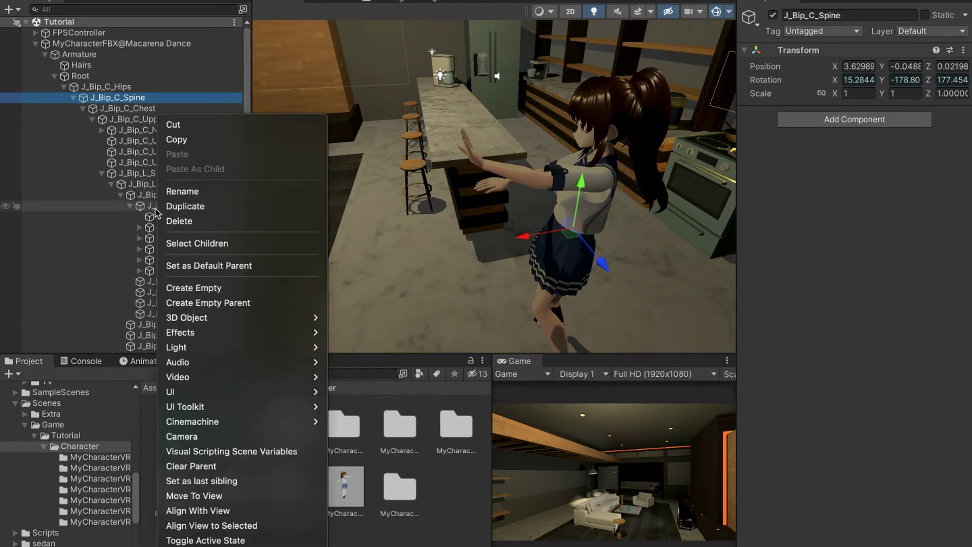
click(181, 204)
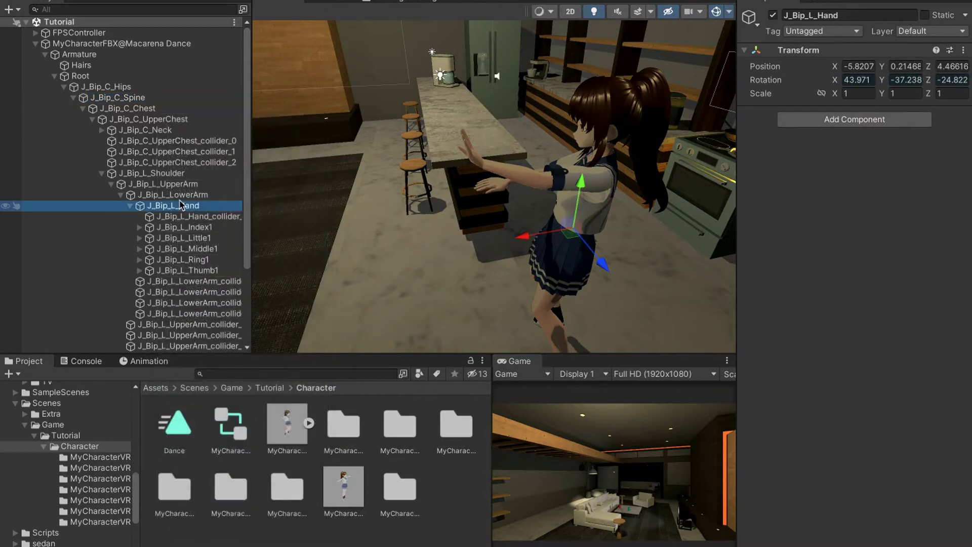
right_click(177, 208)
mouse_move(202, 319)
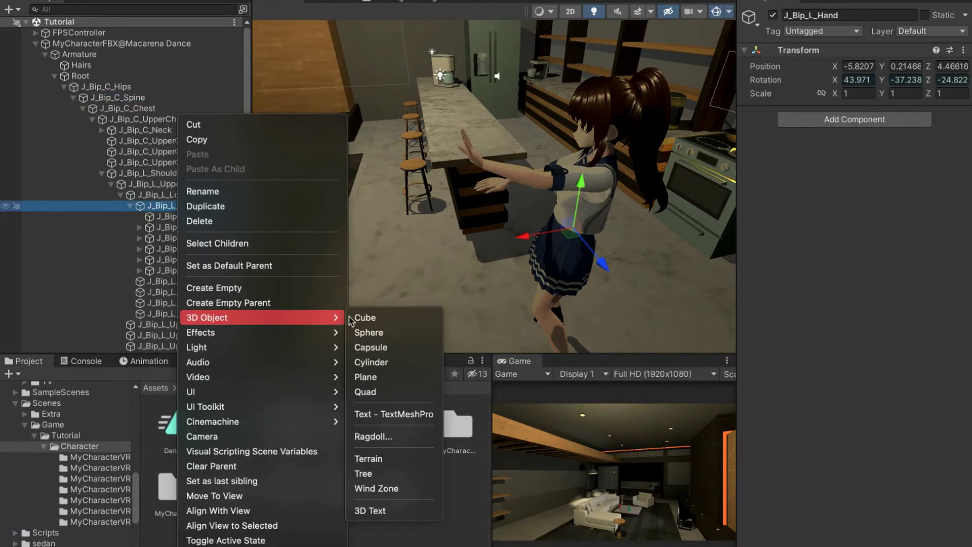
click(364, 318)
- Scale the cube to about 0.046, 0.140, 0.065 around the left hand and disable its Mesh Renderer
key(f)
mouse_move(453, 161)
alt+mouse_down()
mouse_move(484, 152)
mouse_move(467, 193)
mouse_move(402, 190)
mouse_move(468, 184)
mouse_move(443, 175)
mouse_move(454, 178)
alt+mouse_up()
scroll(453, 178, up, 1)
right_drag(454, 178, 457, 175)
scroll(453, 177, up, 2)
key(w)
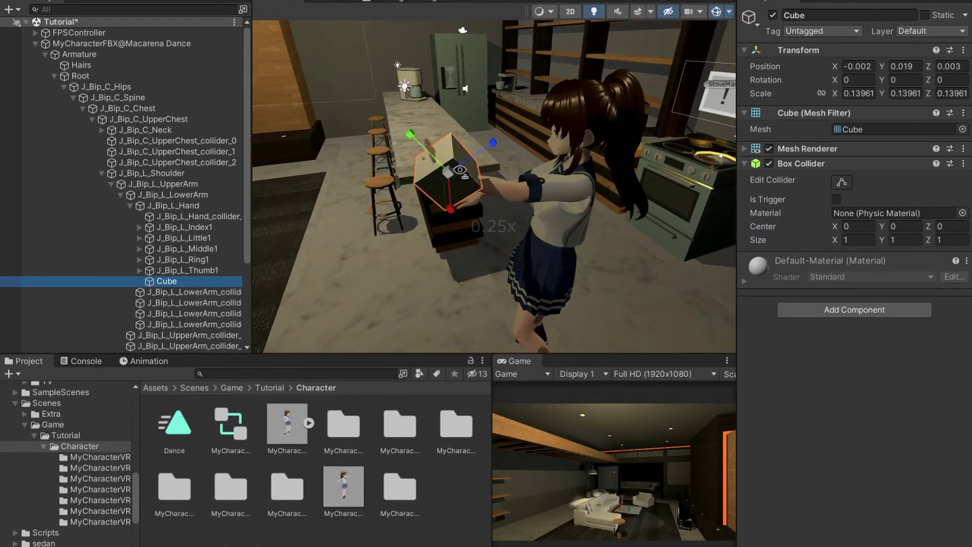
drag(473, 156, 449, 199)
click(769, 148)
- Rename the left-hand cube as Collider and set its position to 0, 0, 0
double_click(161, 281)
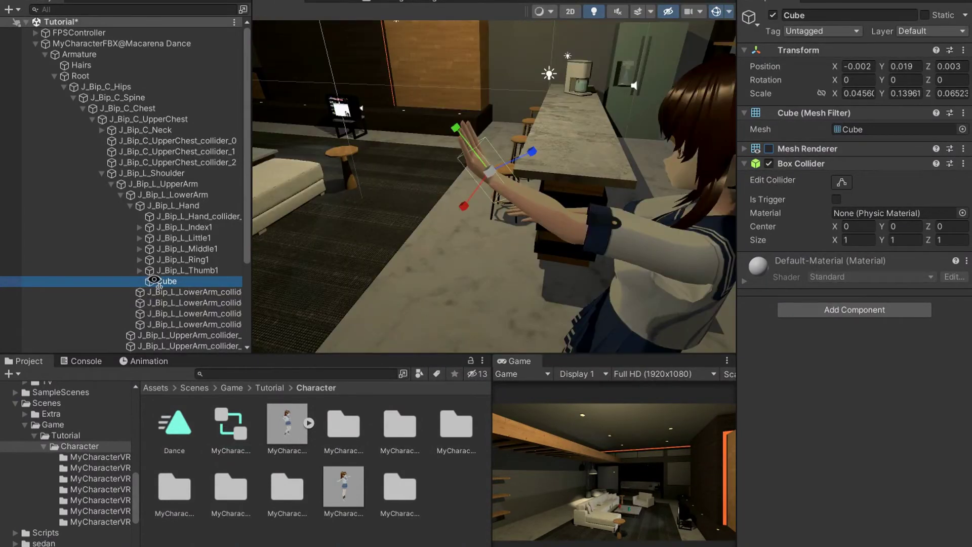
click(161, 281)
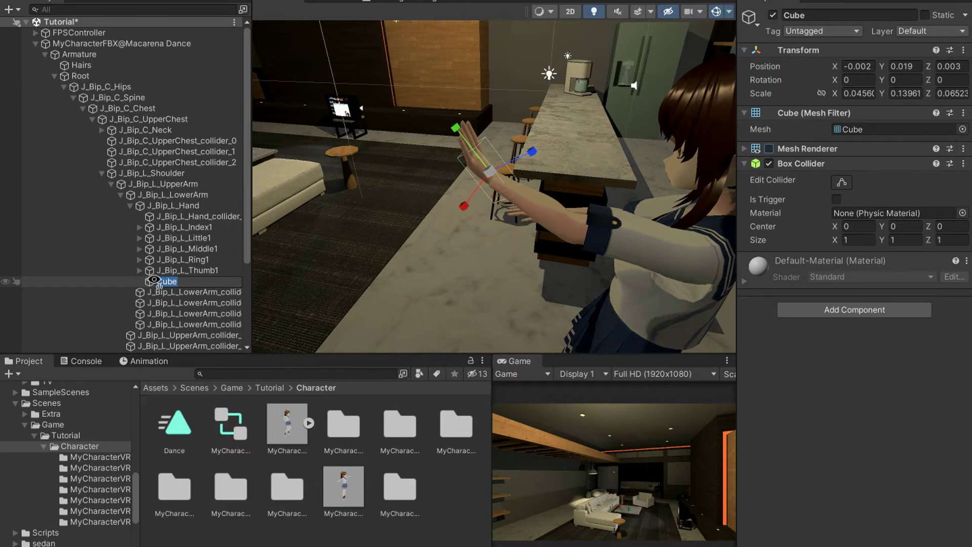
key(Return)
click(871, 66)
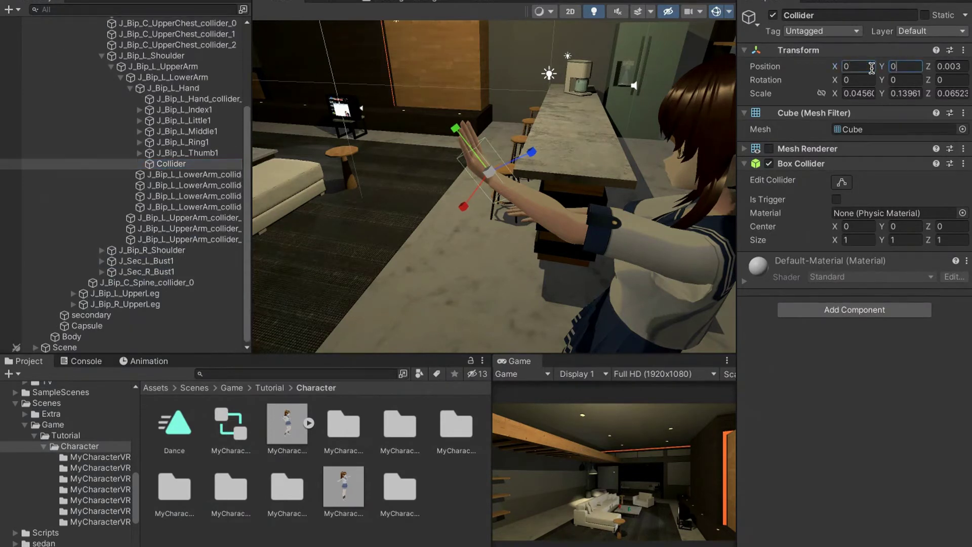
key(Tab)
text(0)
alt+drag(594, 134, 596, 144)
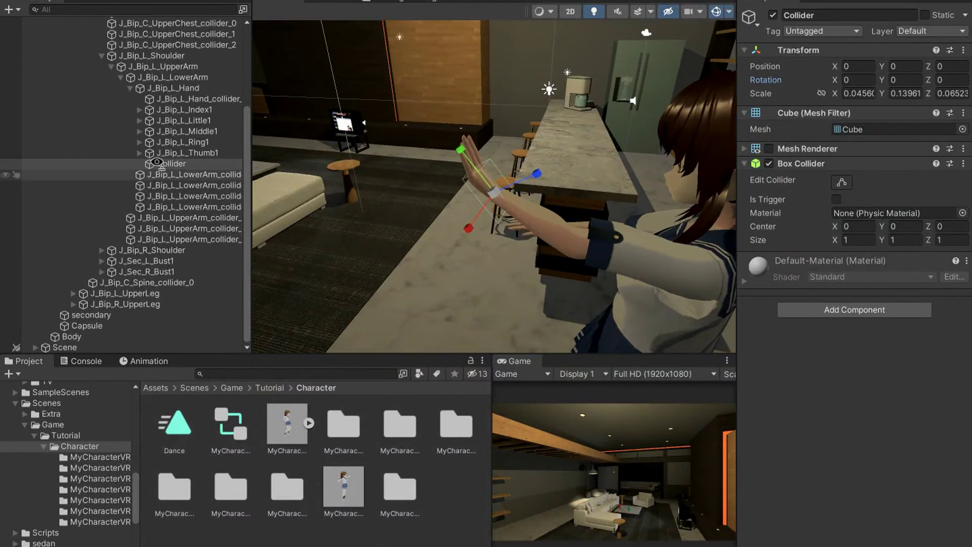
- Duplicate the left hand's Collider and expand the right arm bones from J_Bip_R_Shoulder down to J_Bip_R_Hand
key(ctrl+d)
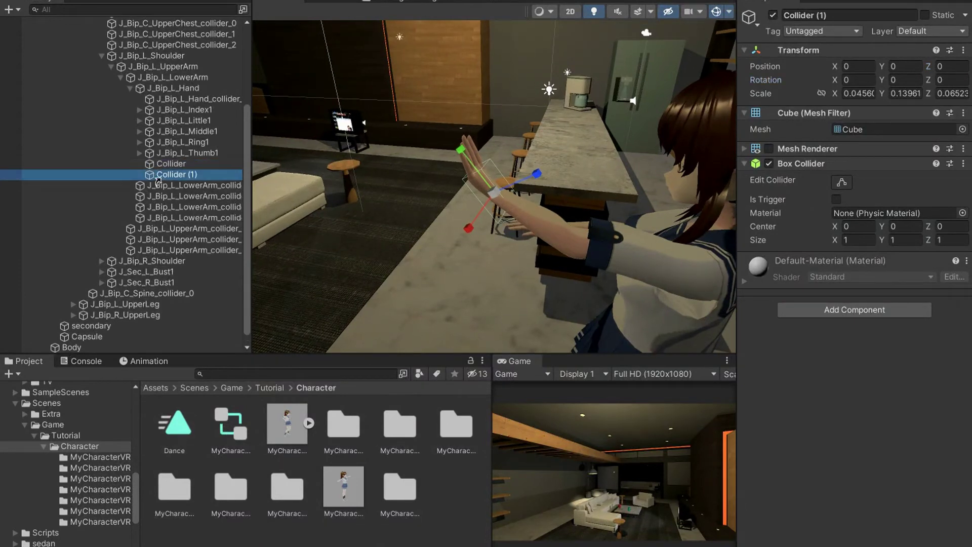
click(102, 260)
click(111, 272)
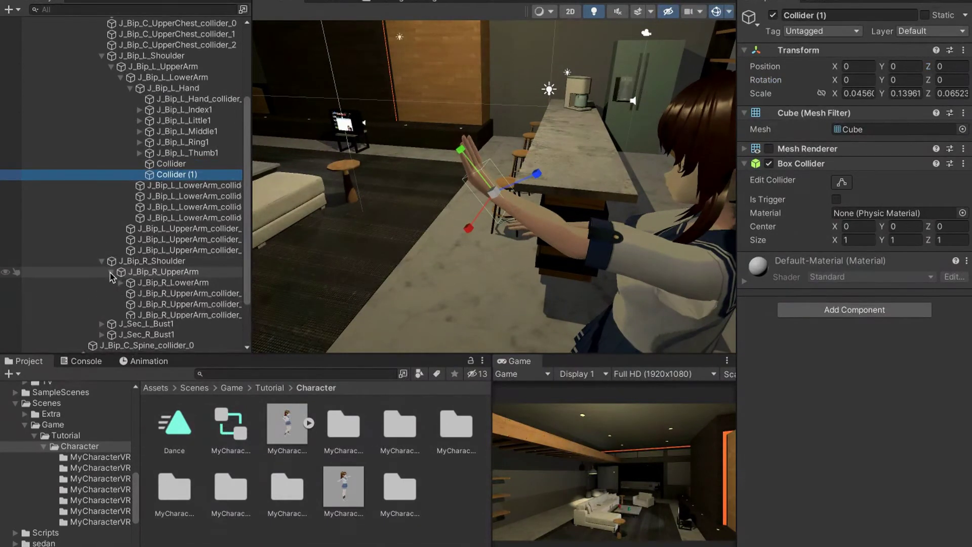
click(121, 283)
click(130, 293)
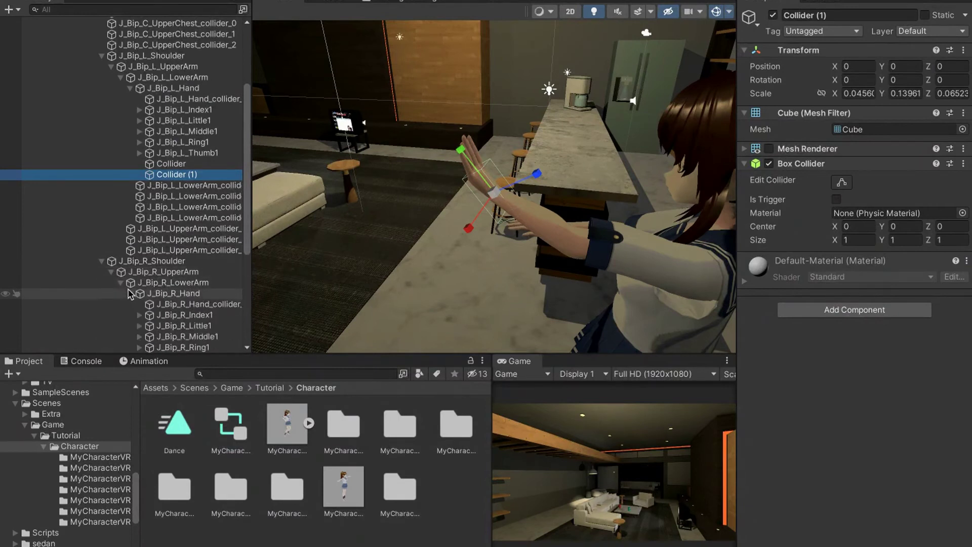
scroll(130, 284, down, 1)
- Parent the duplicated collider to J_Bip_R_Hand and rename it as Collider
drag(155, 147, 163, 276)
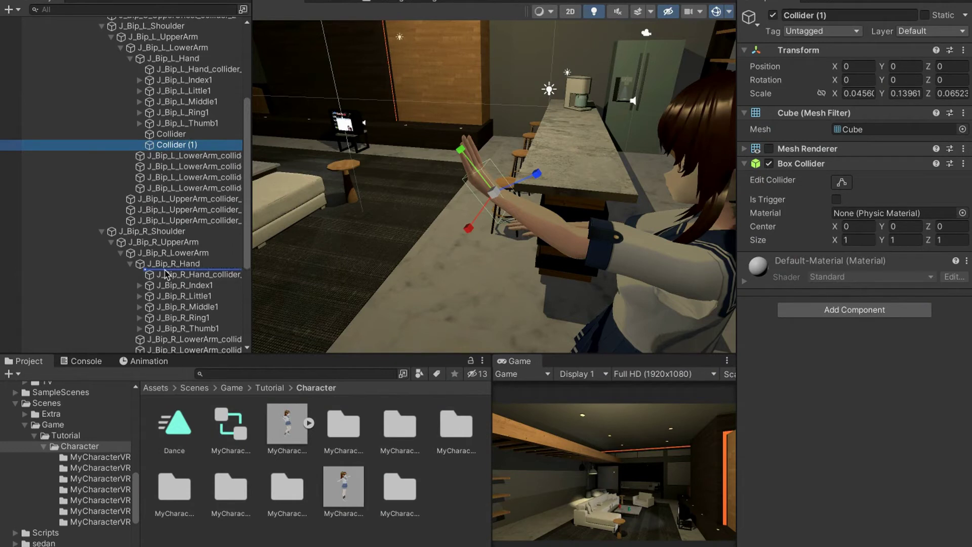
drag(165, 273, 176, 270)
click(181, 263)
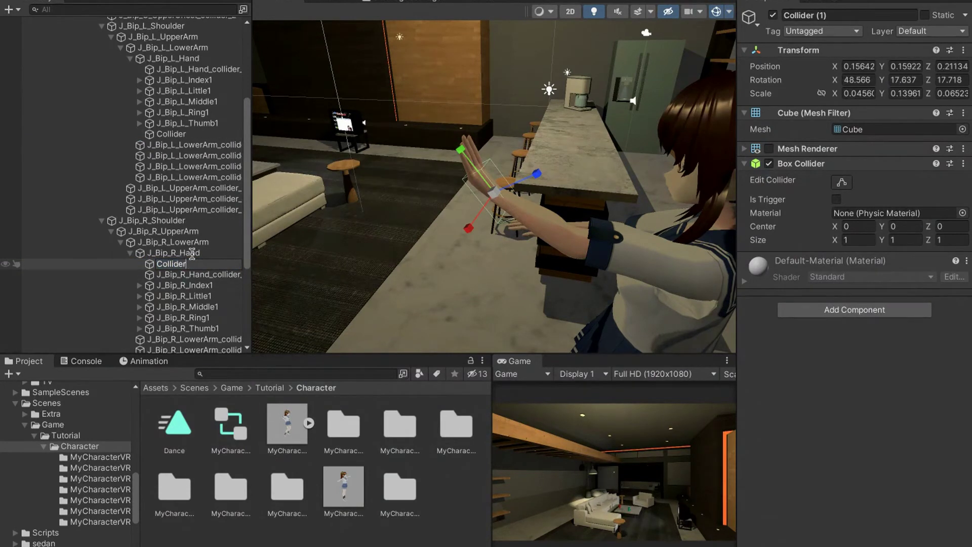
key(Return)
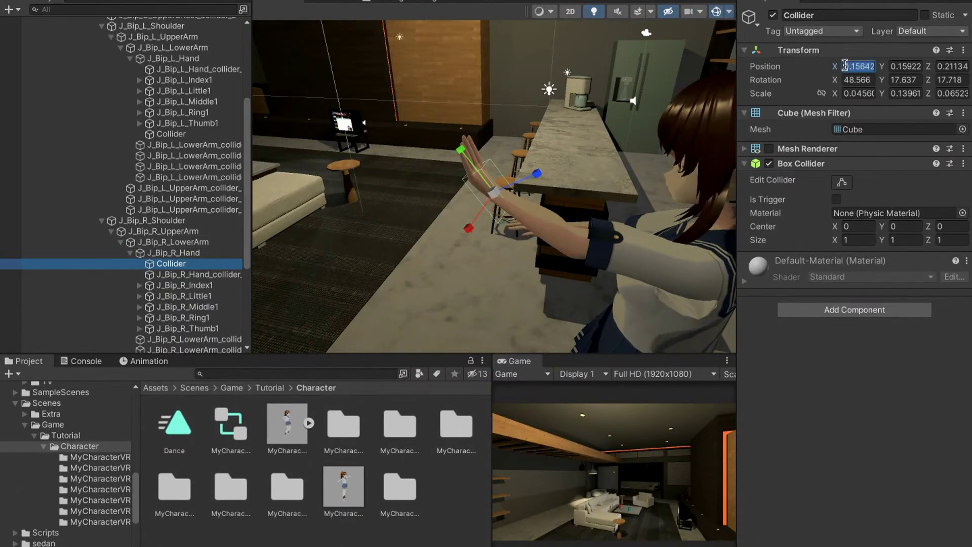
- Align the right-hand collider with the hand at position about 0.004, 0.032, -0.001 and rotation about -8.1, 7.2, -4.5
key(w)
scroll(666, 239, down, 2)
right_drag(597, 177, 564, 213)
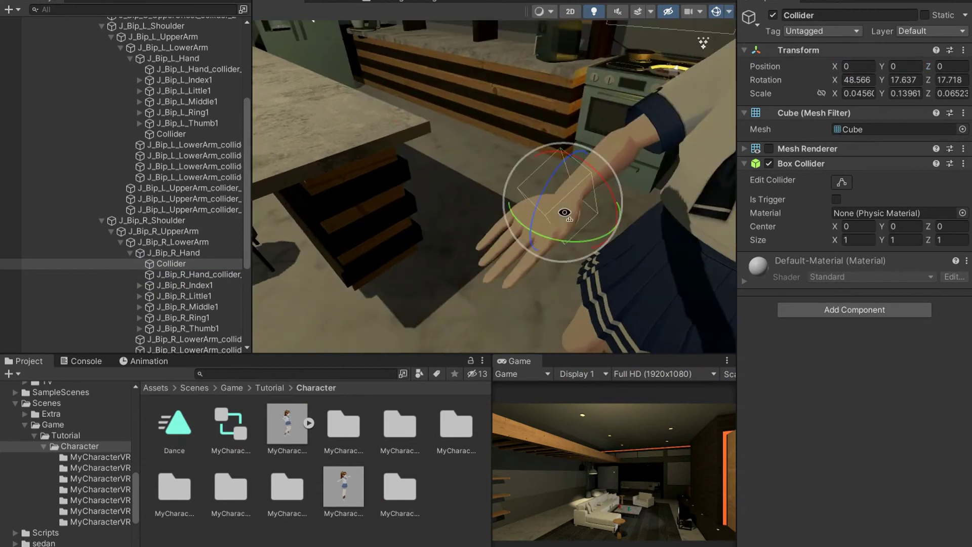
drag(542, 185, 484, 227)
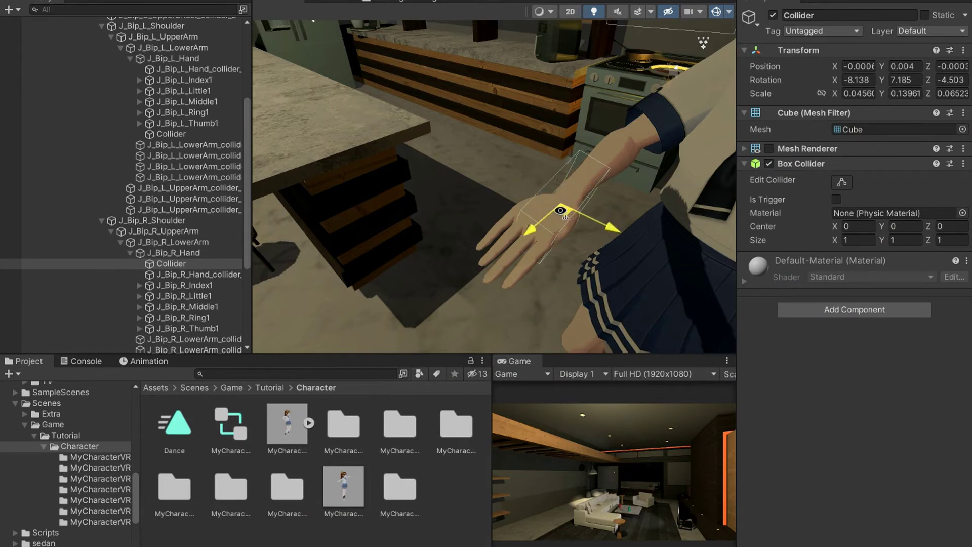
drag(556, 221, 558, 218)
right_drag(559, 218, 647, 233)
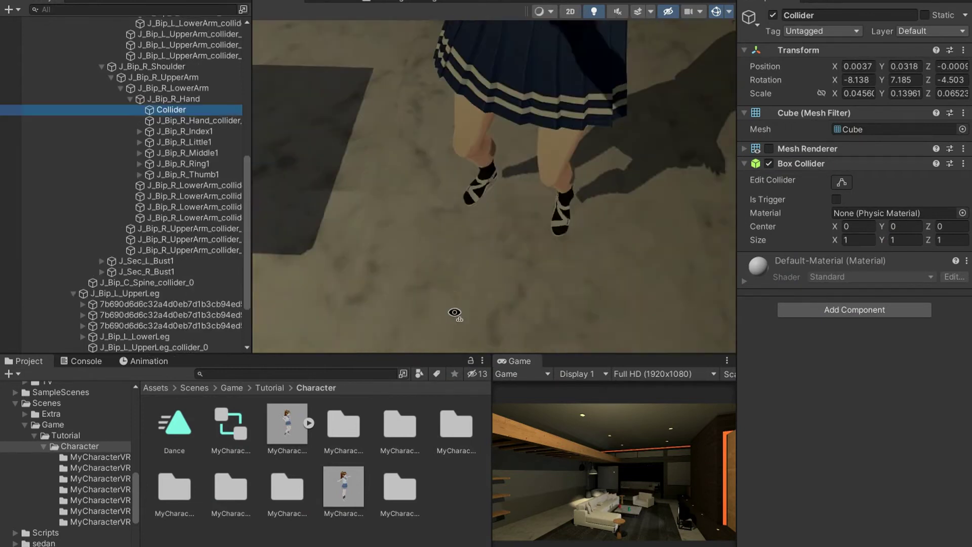
- Duplicate the right-hand collider and parent the copy to J_Bip_L_Foot in the left leg's bone hierarchy
right_drag(455, 314, 389, 142)
key(s)
key(ctrl+d)
scroll(101, 228, down, 3)
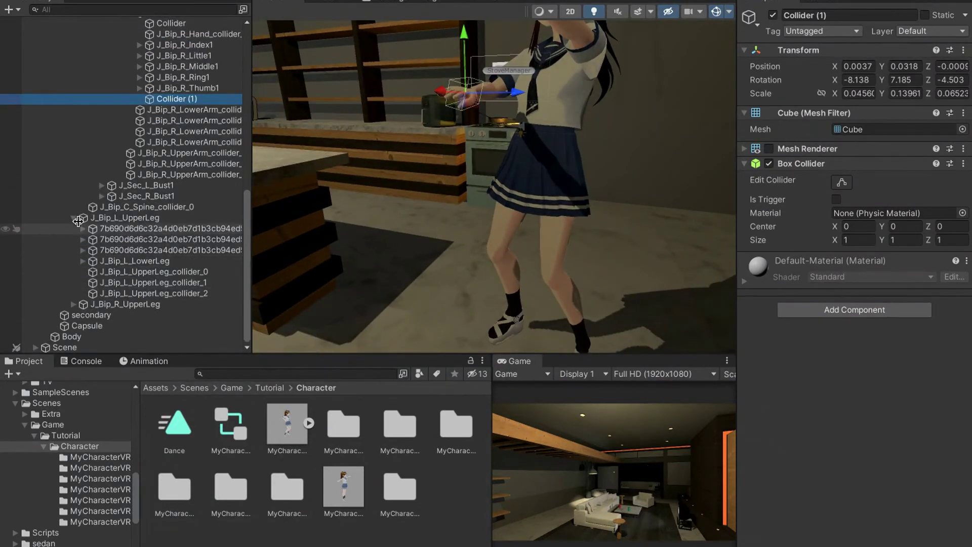
click(84, 261)
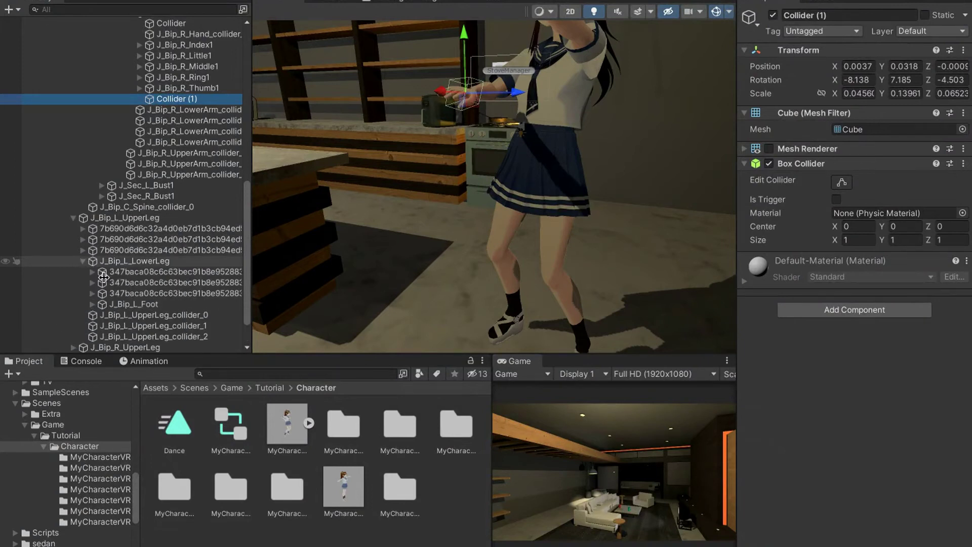
click(91, 305)
scroll(126, 203, down, 1)
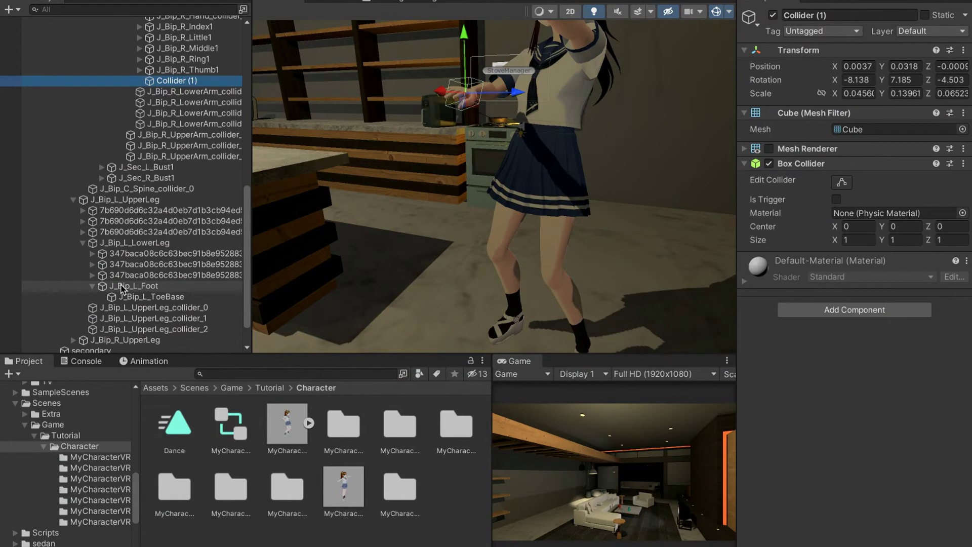
drag(122, 289, 122, 288)
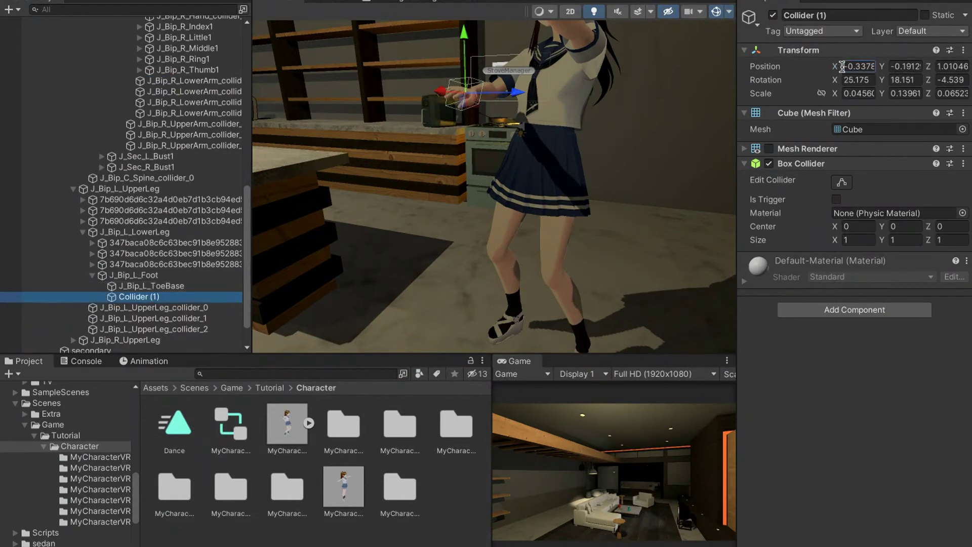
- Move the left-foot collider to about 0.018, 0.078, -0.043 and reshape its box around the foot with a Z size of about 2
right_drag(733, 121, 623, 258)
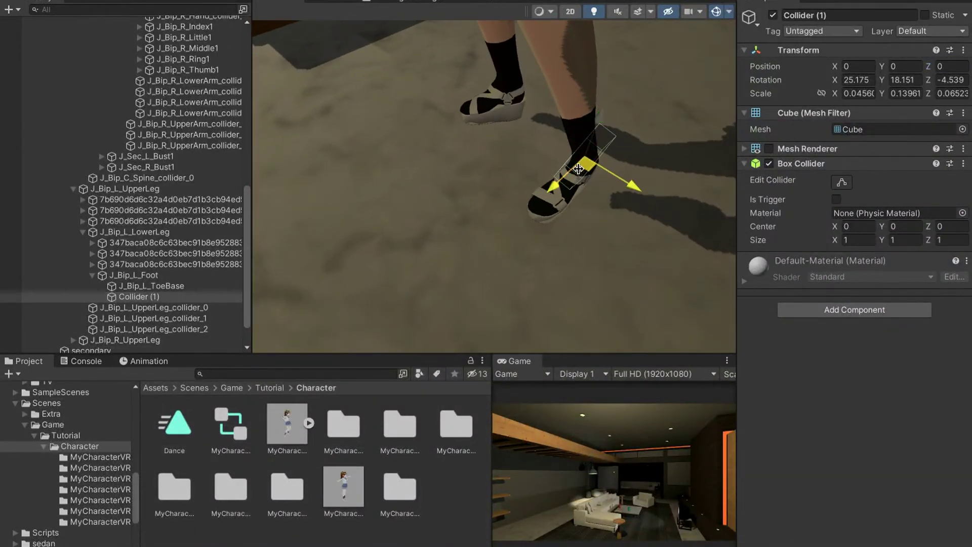
middle_drag(561, 195, 429, 125)
right_drag(442, 155, 455, 218)
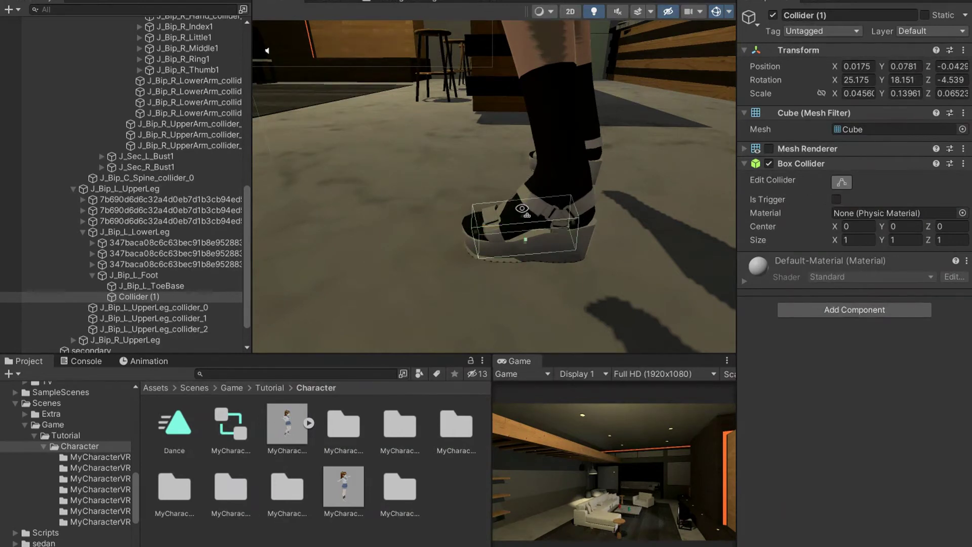
right_drag(600, 166, 650, 175)
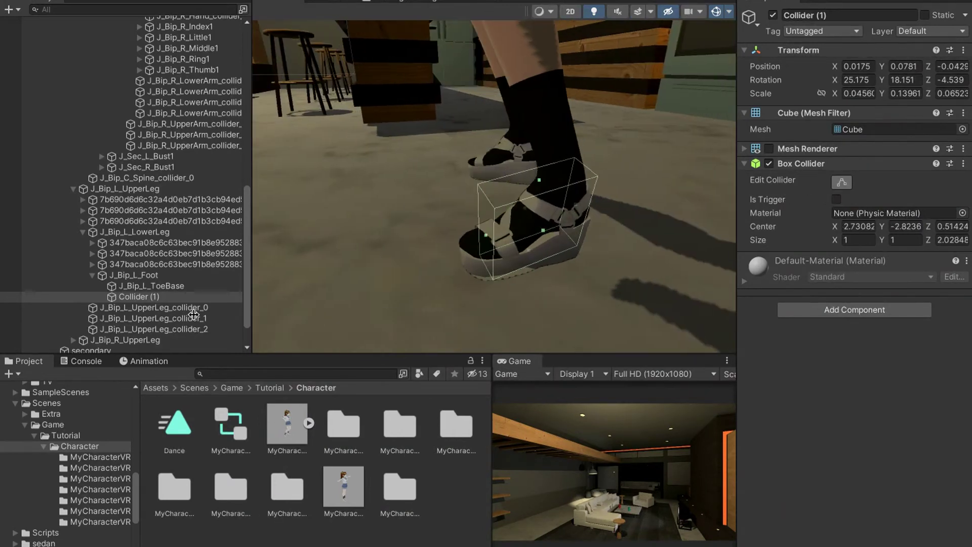
- Rename the left-foot Collider (1) as Collider
click(169, 297)
key(F2)
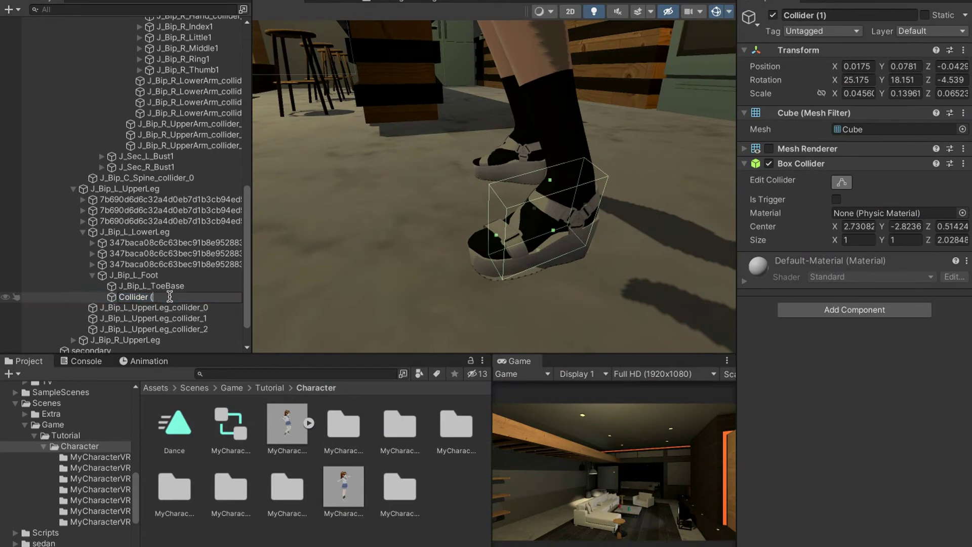
key(Return)
- Expand the right leg bones to J_Bip_R_Foot and parent a duplicate of the left-foot collider to that bone
scroll(76, 309, down, 3)
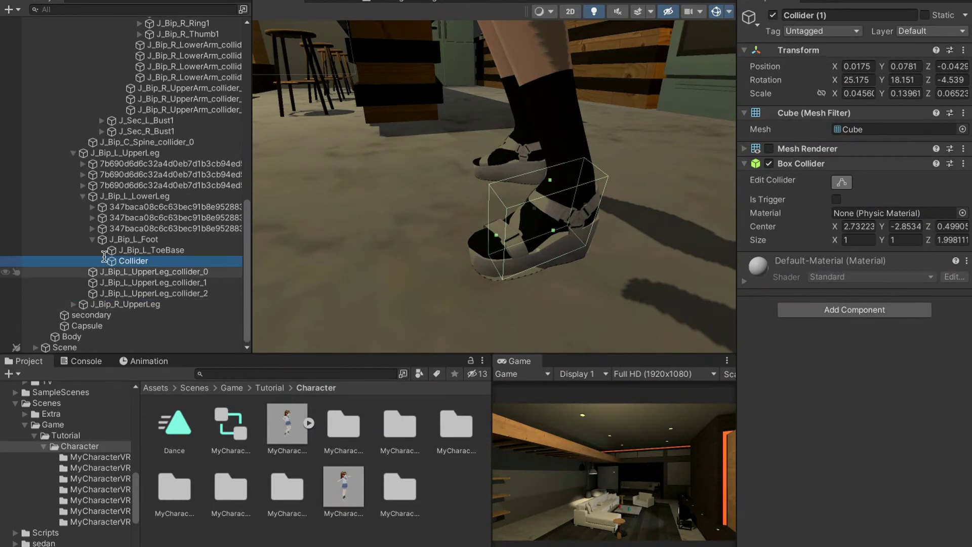
click(73, 304)
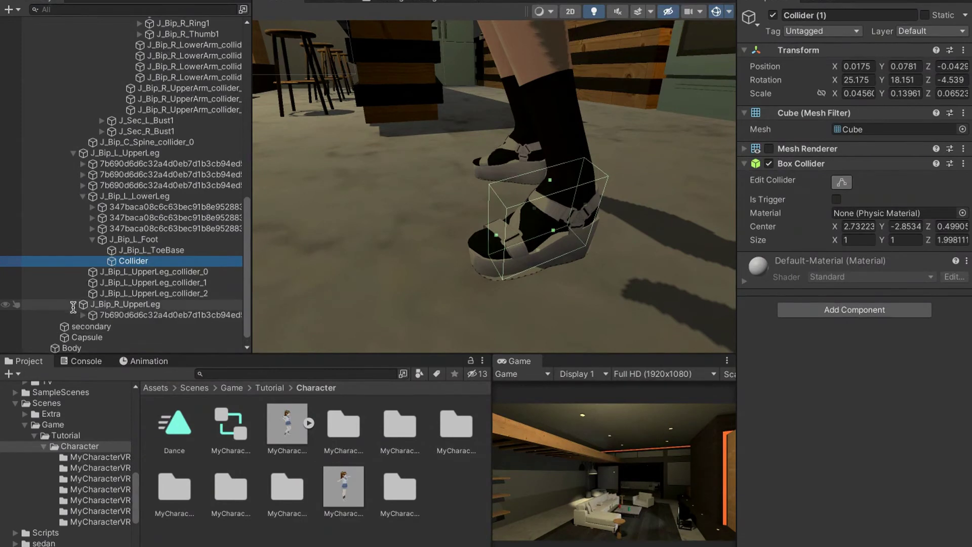
scroll(74, 304, down, 5)
click(82, 272)
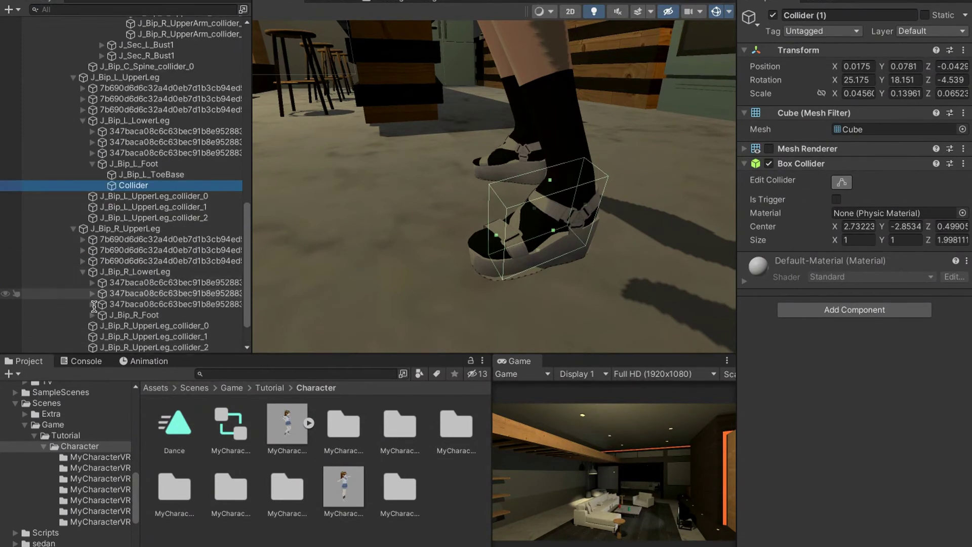
scroll(81, 307, down, 3)
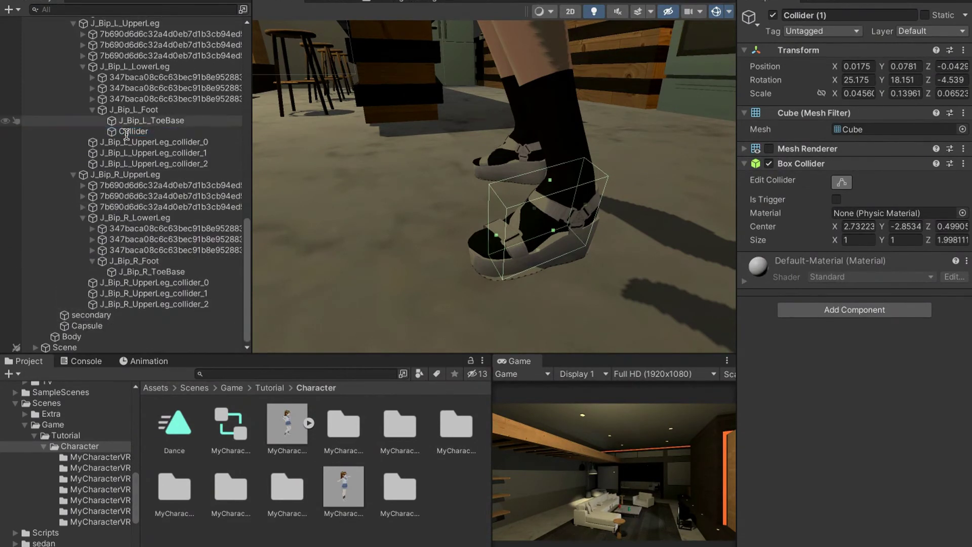
drag(132, 273, 132, 278)
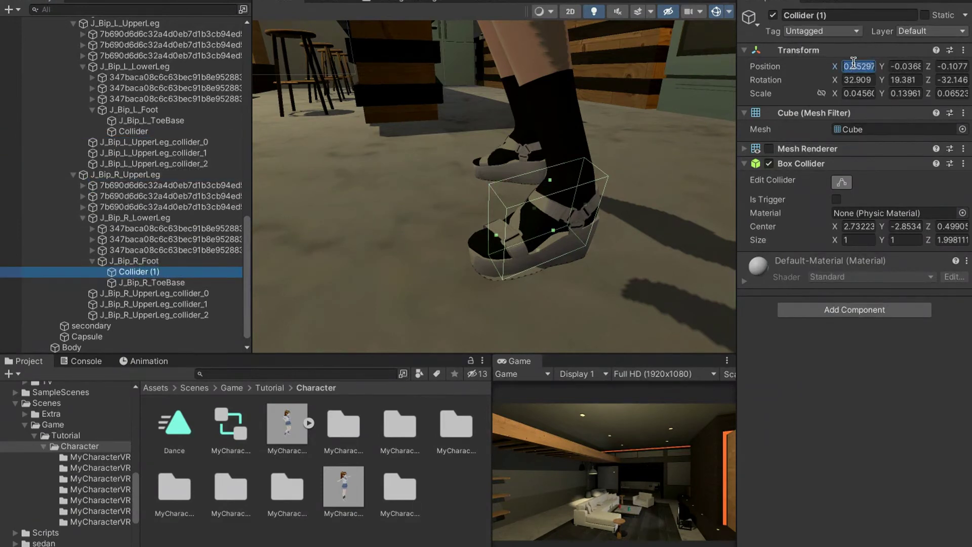
- Set the right-foot collider's position to 0, 0, 0
text(0)
key(Tab)
text(0)
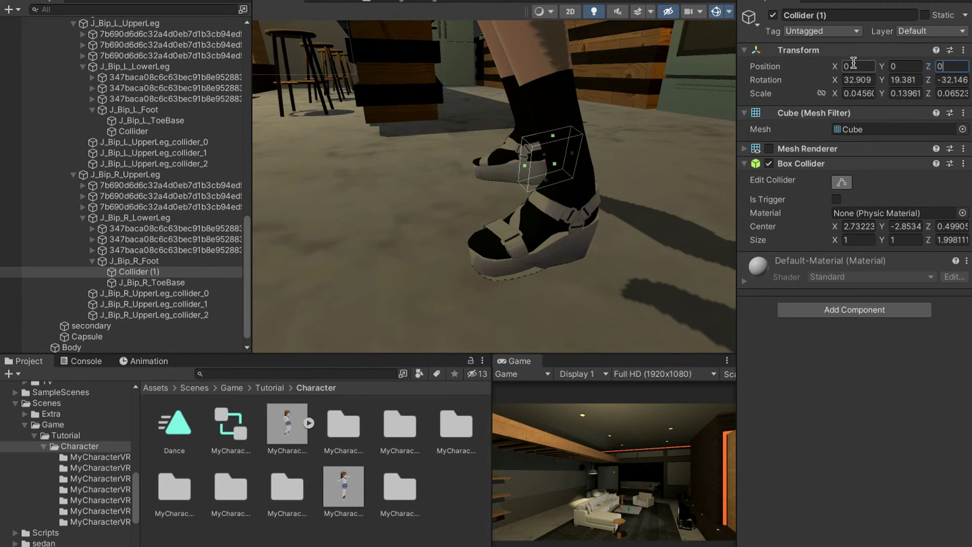
- Move and rotate the right-foot collider to about 0.061, 0.105, -0.027 with rotation about 13.9, 0.8, -16.9
right_drag(406, 191, 525, 131)
key(w)
drag(543, 95, 536, 127)
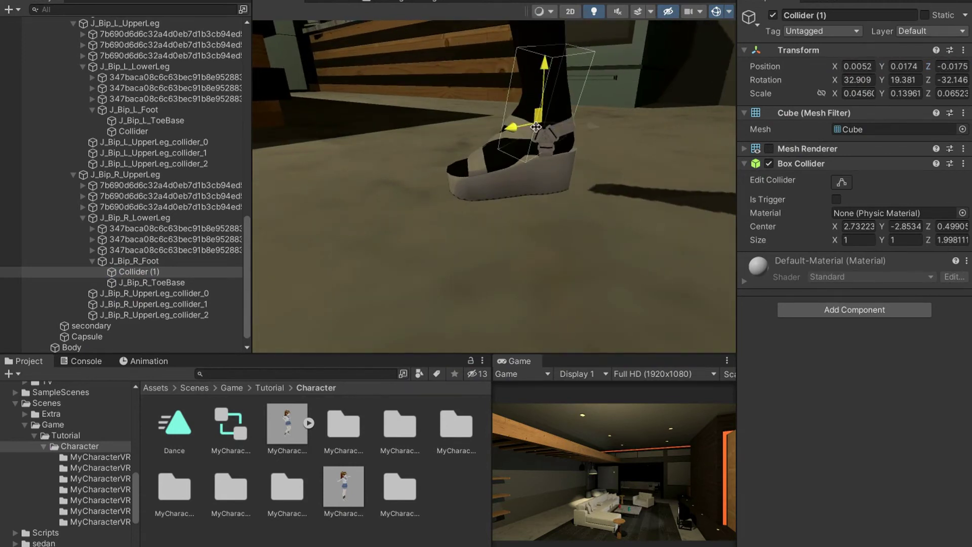
drag(473, 178, 455, 186)
right_drag(509, 186, 667, 217)
key(e)
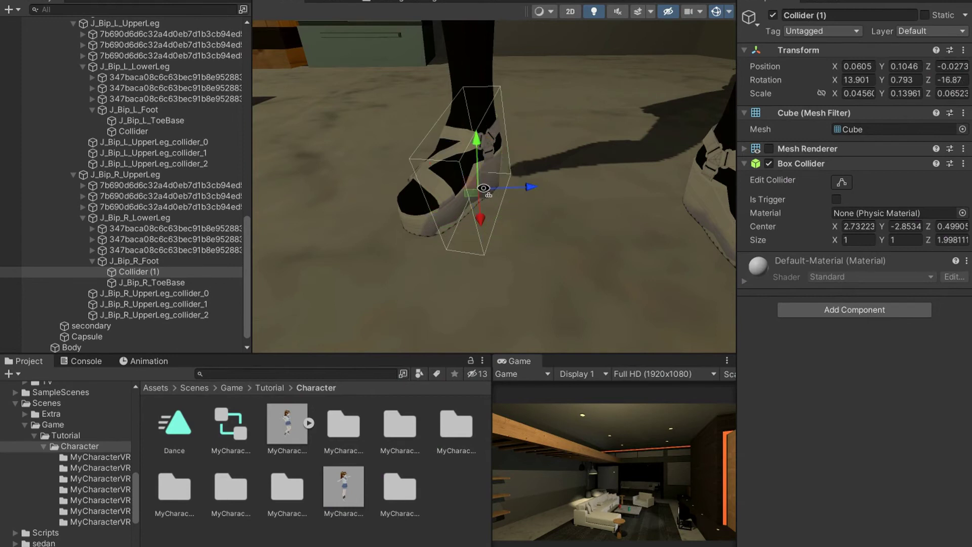
- Move and rotate the right-foot collider over the shoe to position about -0.004, 0.090, -0.035 and rotation about 23.2, 6.3, -1.0
drag(458, 180, 455, 180)
key(a)
right_drag(455, 180, 562, 189)
drag(512, 194, 510, 196)
key(e)
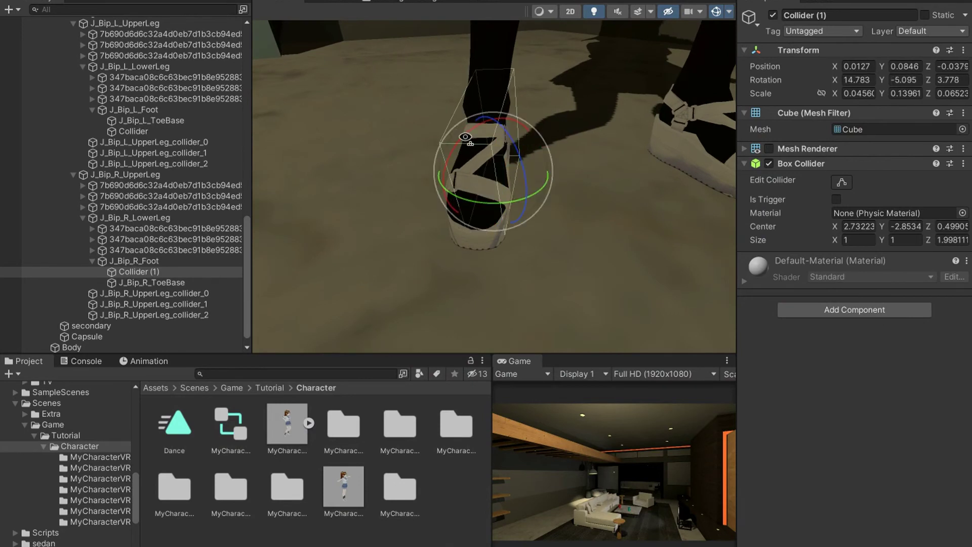
drag(480, 130, 490, 132)
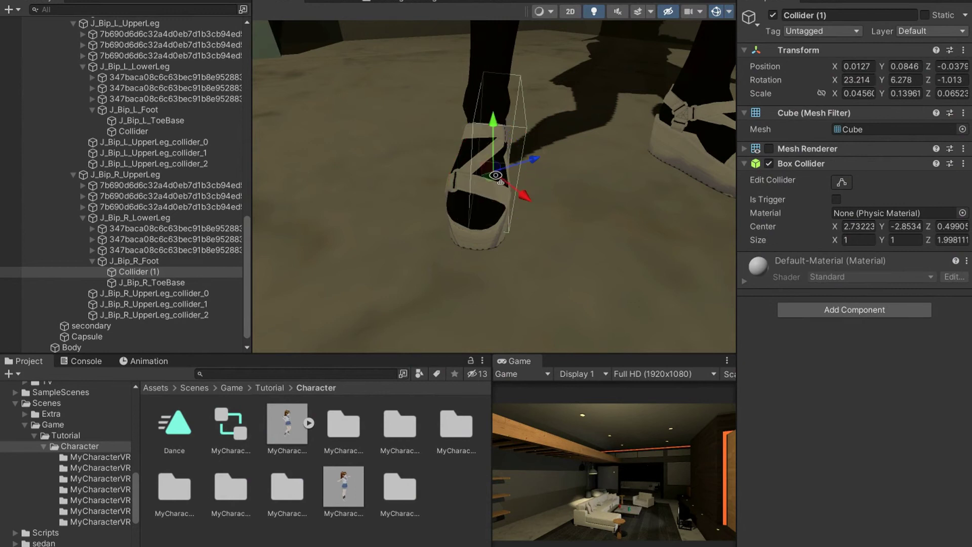
drag(479, 178, 476, 179)
scroll(478, 179, down, 10)
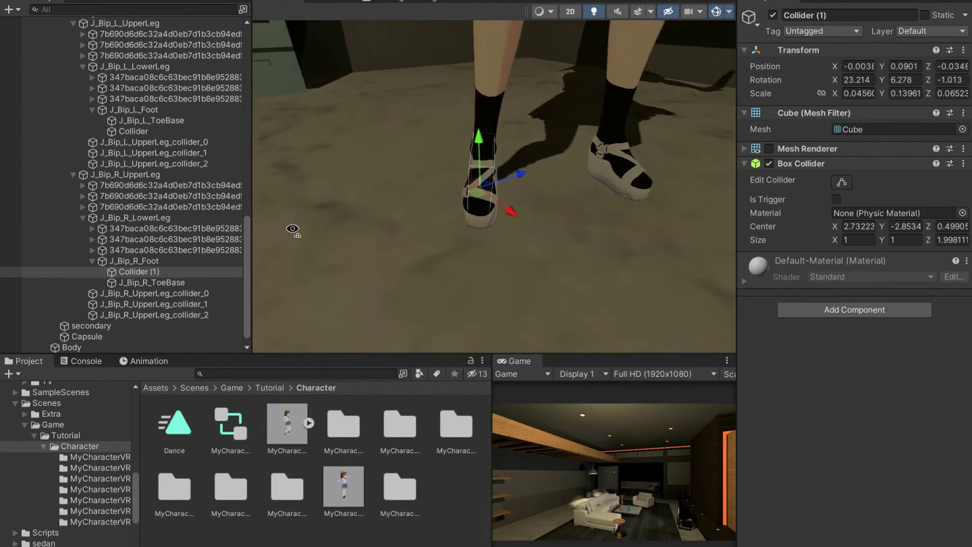
- Try to rename the right-foot collider, Collider (1)
click(173, 273)
key(F2)
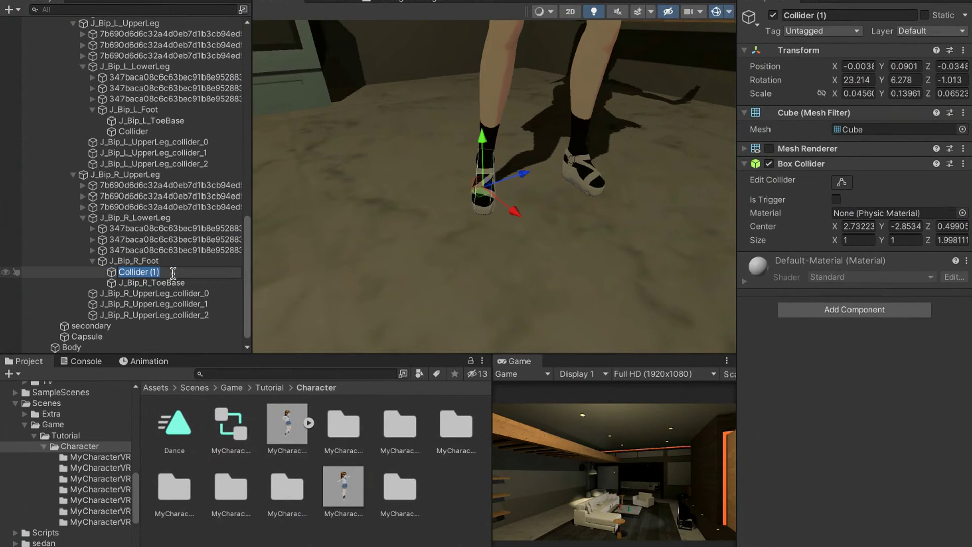
key(Return)
- Collapse the Root bone hierarchy under Armature and save the scene
scroll(68, 166, up, 13)
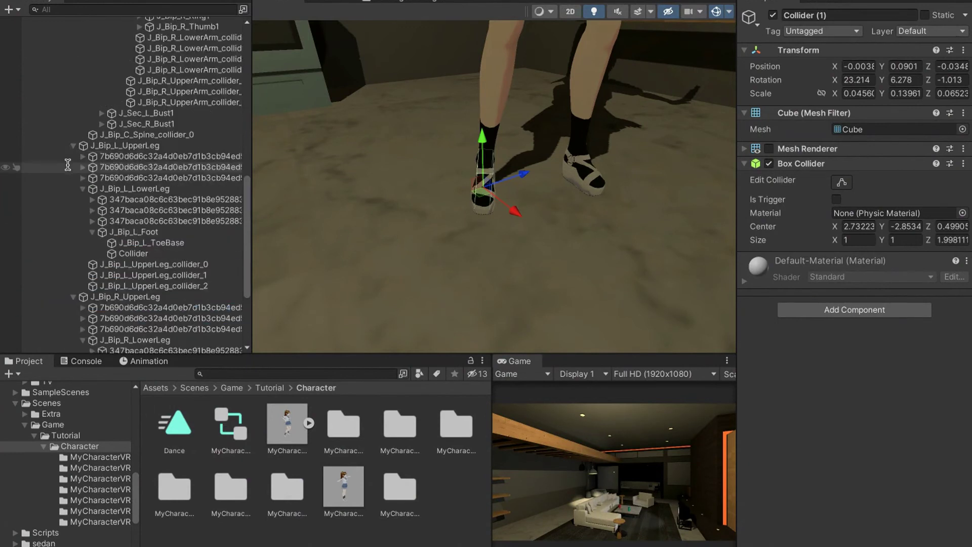
click(64, 86)
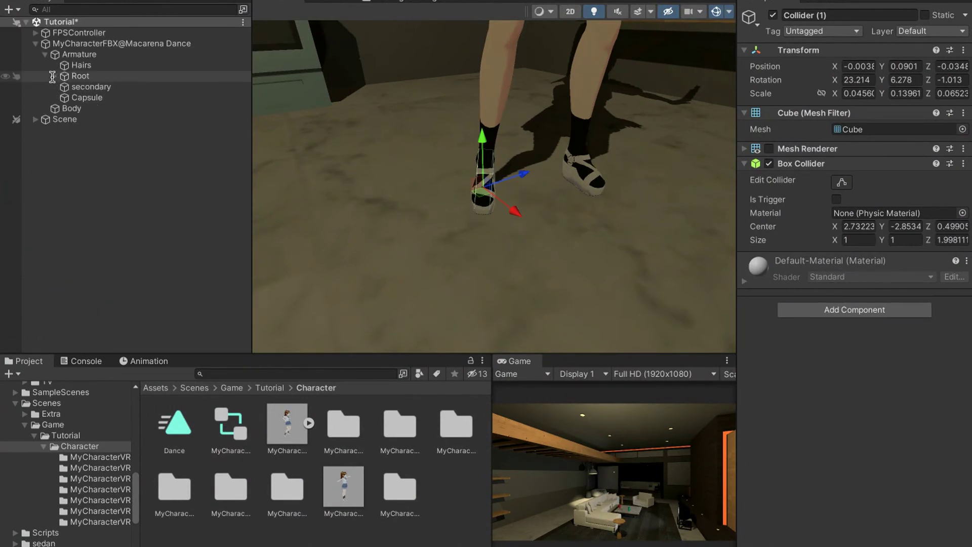
click(46, 54)
mouse_move(353, 120)
right_down()
mouse_move(364, 111)
mouse_move(373, 120)
right_up()
key(ctrl+s)
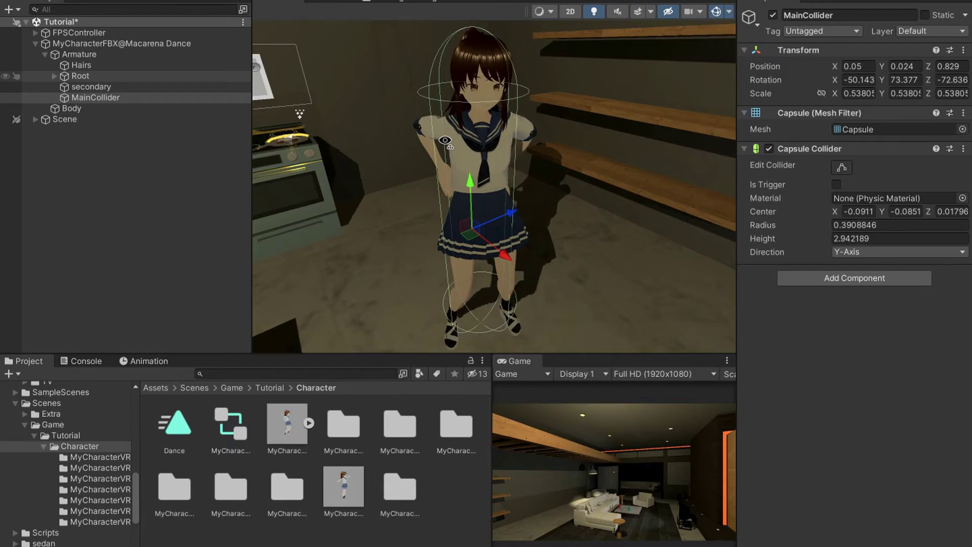
- Select MainCollider under Armature and examine from several angles how its capsule encloses the character
right_drag(442, 143, 395, 137)
click(86, 98)
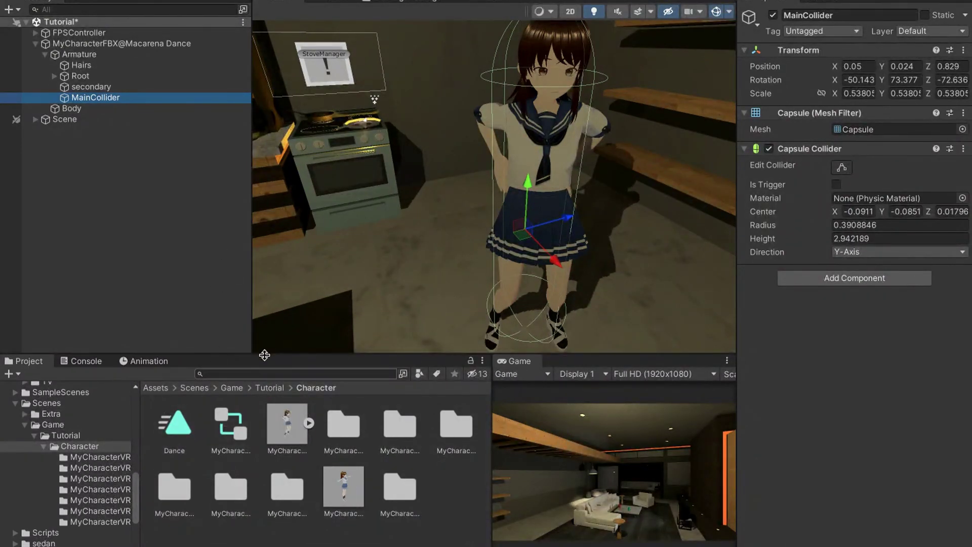
right_drag(403, 243, 460, 238)
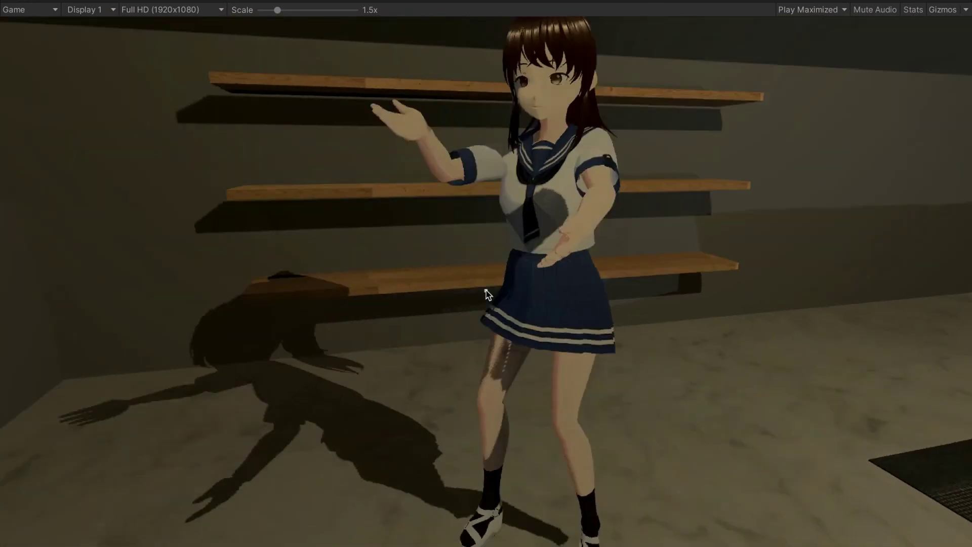
- Playtest the scene by walking from the dancing character to the stove and interacting with the exclamation-mark panel
key(w)
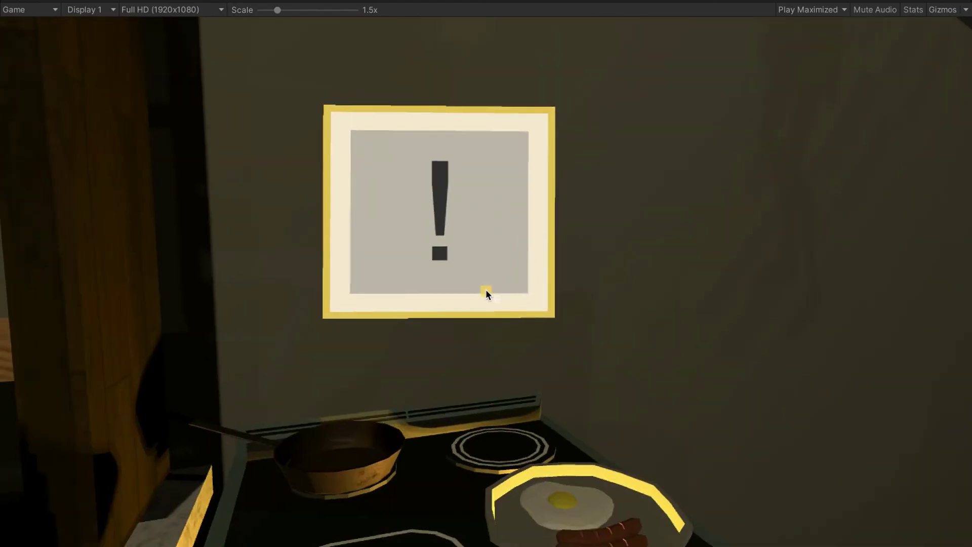
key(e)
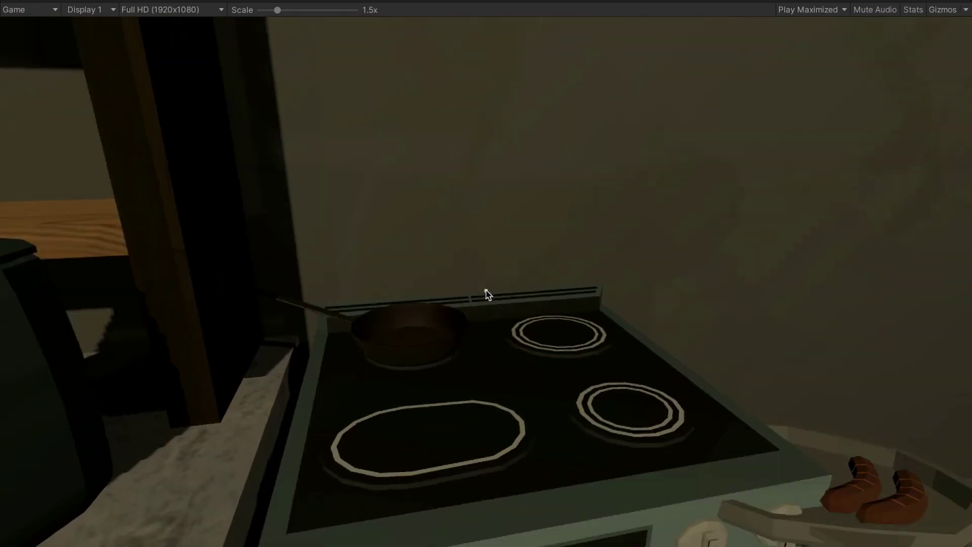